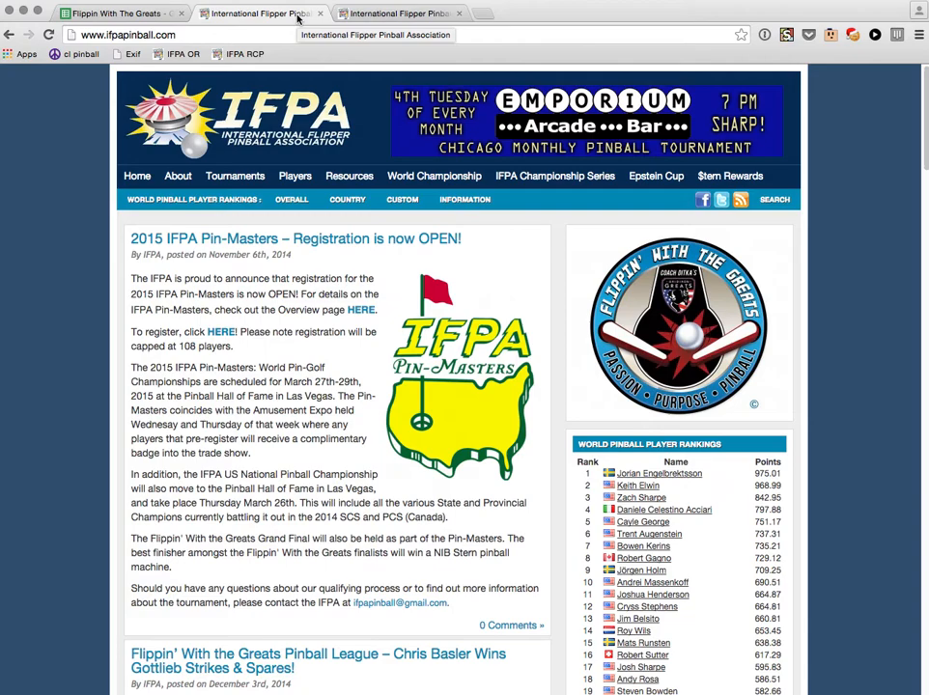
Open the Submit Results upload form and scroll down to the tournament section.
{"action": "mouse_move", "coordinate": [243, 182]}
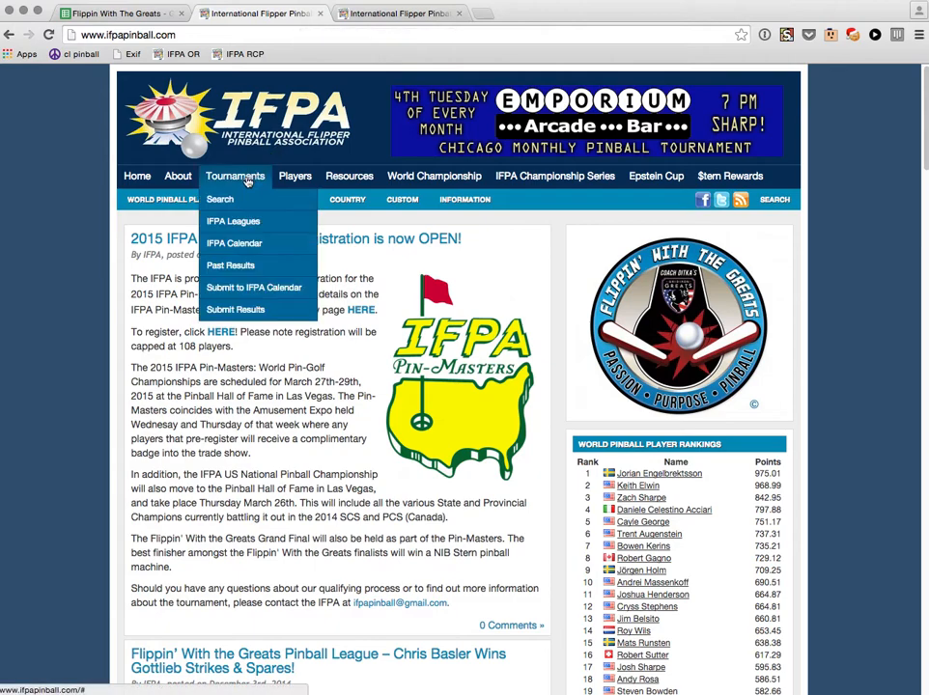
{"action": "left_click", "coordinate": [223, 310]}
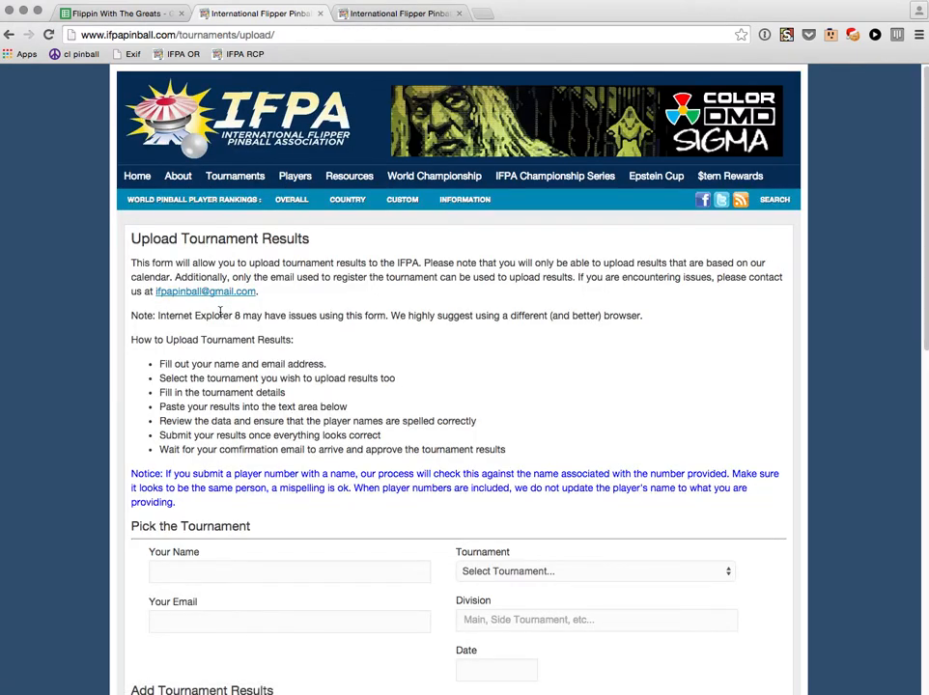
{"action": "scroll", "coordinate": [259, 318], "scroll_direction": "down", "scroll_amount": 2}
{"action": "scroll", "coordinate": [260, 319], "scroll_direction": "down", "scroll_amount": 3}
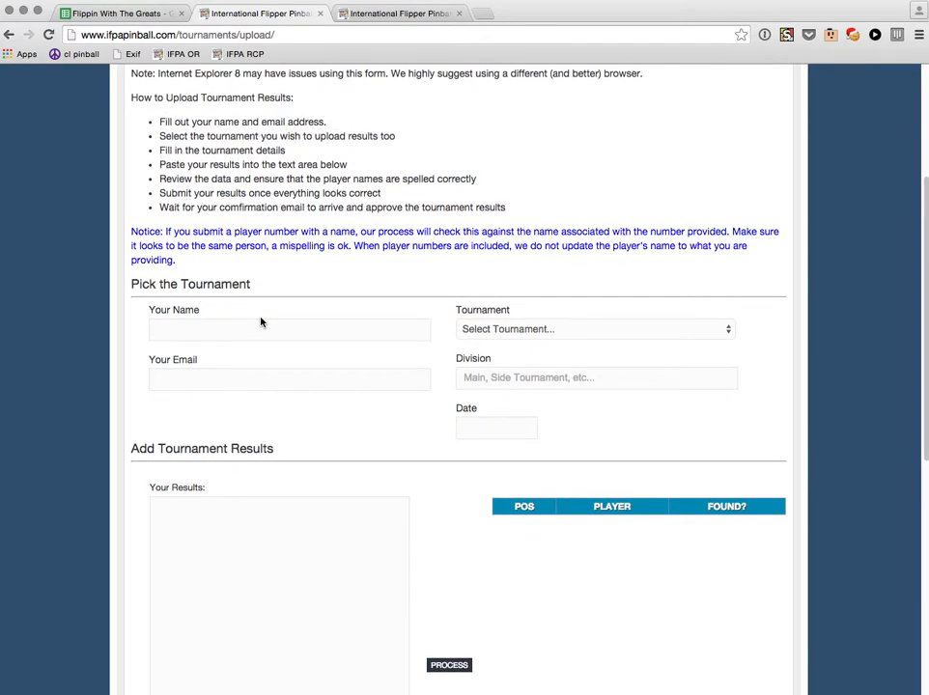
Enter the uploader's name and email address in the submitter fields.
{"action": "left_click", "coordinate": [260, 323]}
{"action": "type", "text": "Gre"}
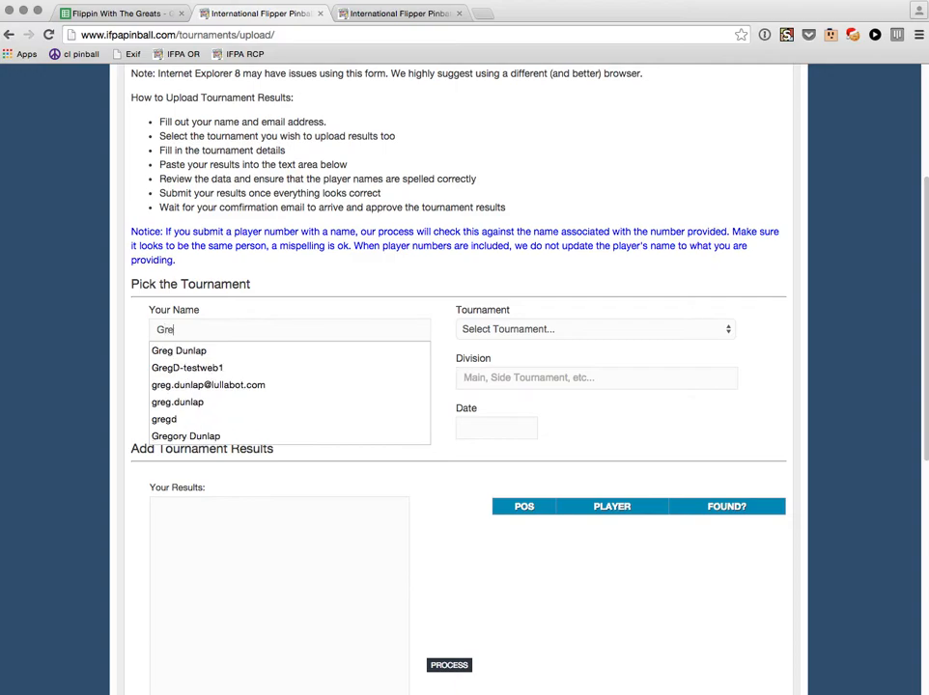
{"action": "type", "text": "g Dunlap"}
{"action": "key", "text": "Tab"}
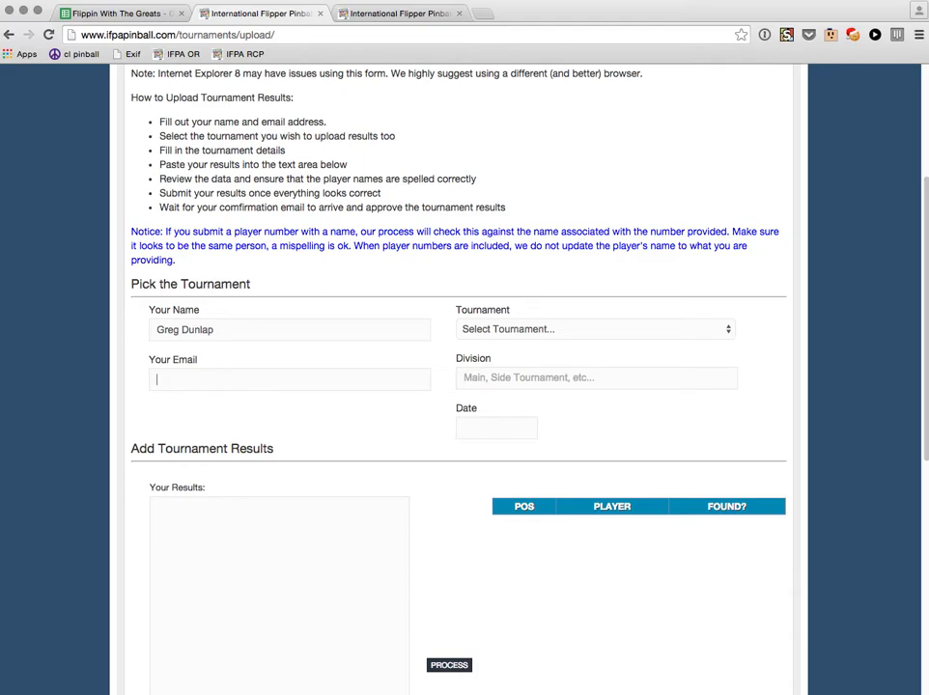
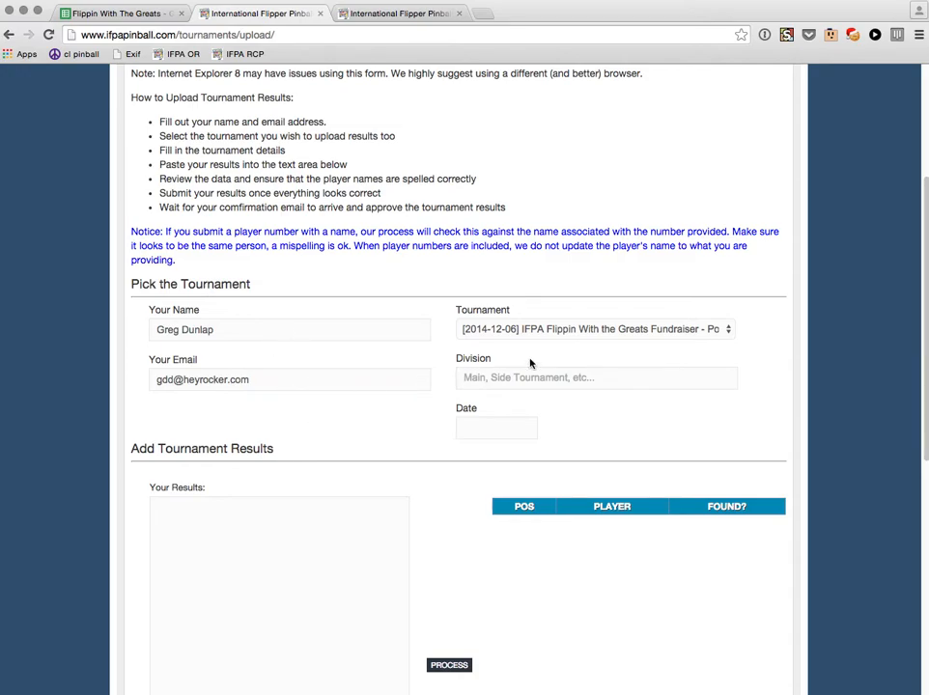
Choose Flippin With the Greats Fundraiser, division Side, date 2014-12-06.
{"action": "left_click", "coordinate": [558, 333]}
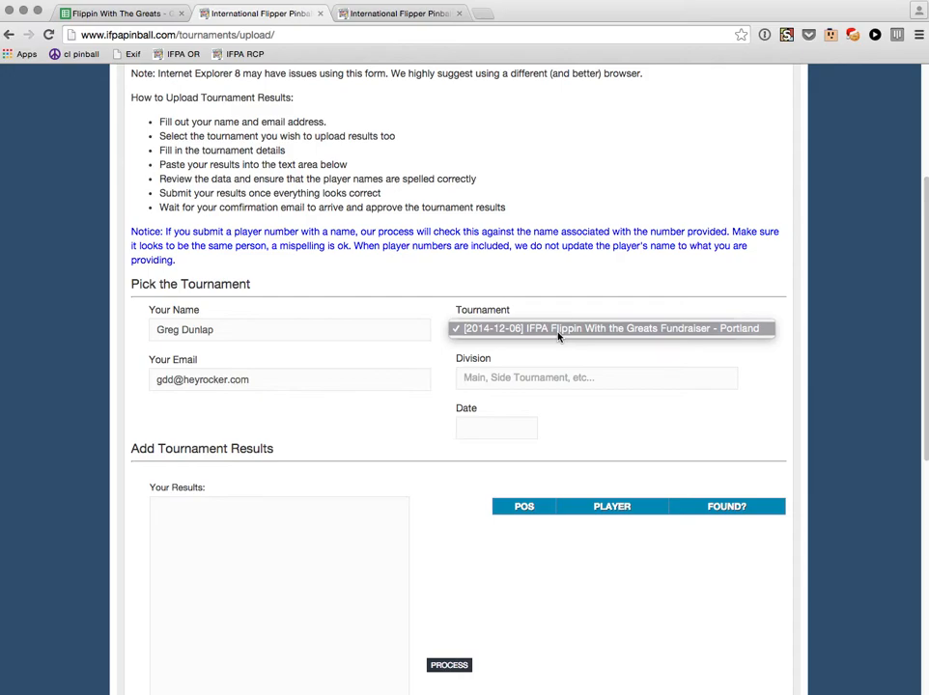
{"action": "left_click", "coordinate": [584, 330]}
{"action": "left_click", "coordinate": [585, 330]}
{"action": "left_click", "coordinate": [585, 332]}
{"action": "key", "text": "Tab"}
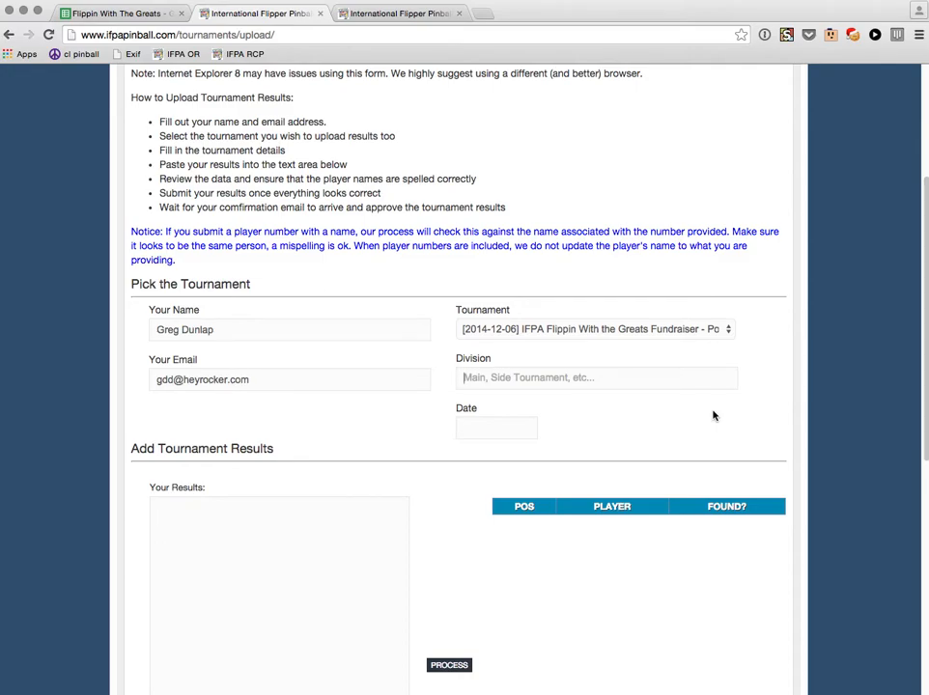
{"action": "type", "text": "Side"}
{"action": "key", "text": "Tab"}
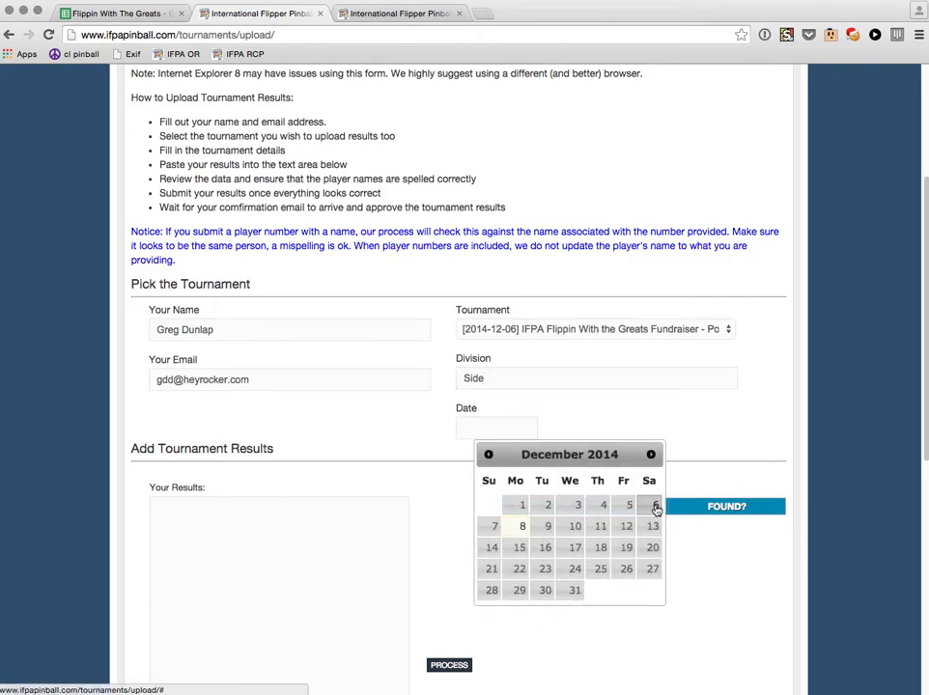
{"action": "left_click", "coordinate": [654, 506]}
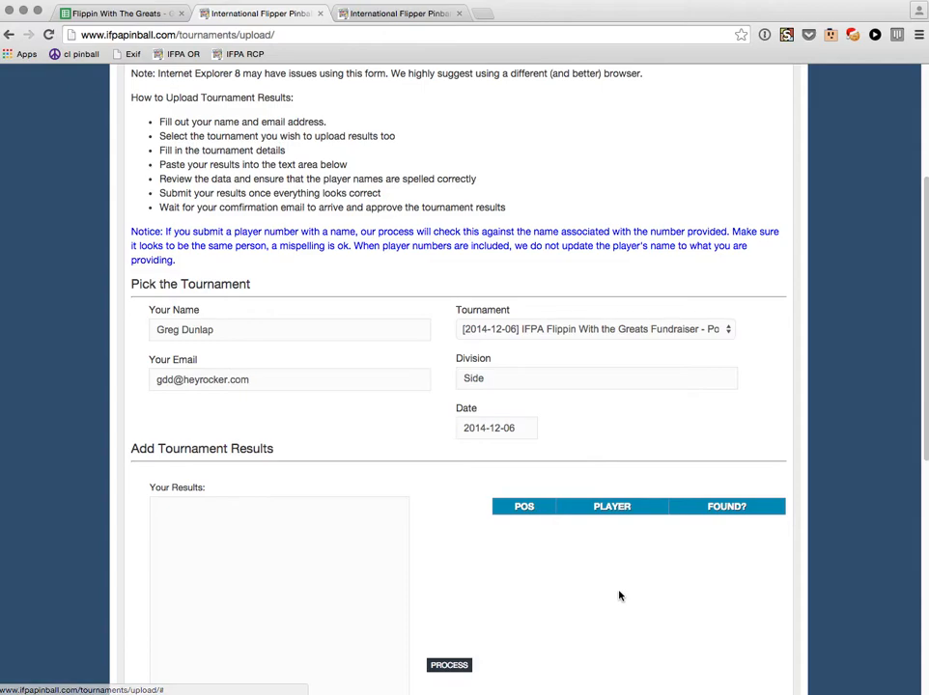
{"action": "scroll", "coordinate": [618, 595], "scroll_direction": "down", "scroll_amount": 3}
{"action": "scroll", "coordinate": [575, 576], "scroll_direction": "down", "scroll_amount": 2}
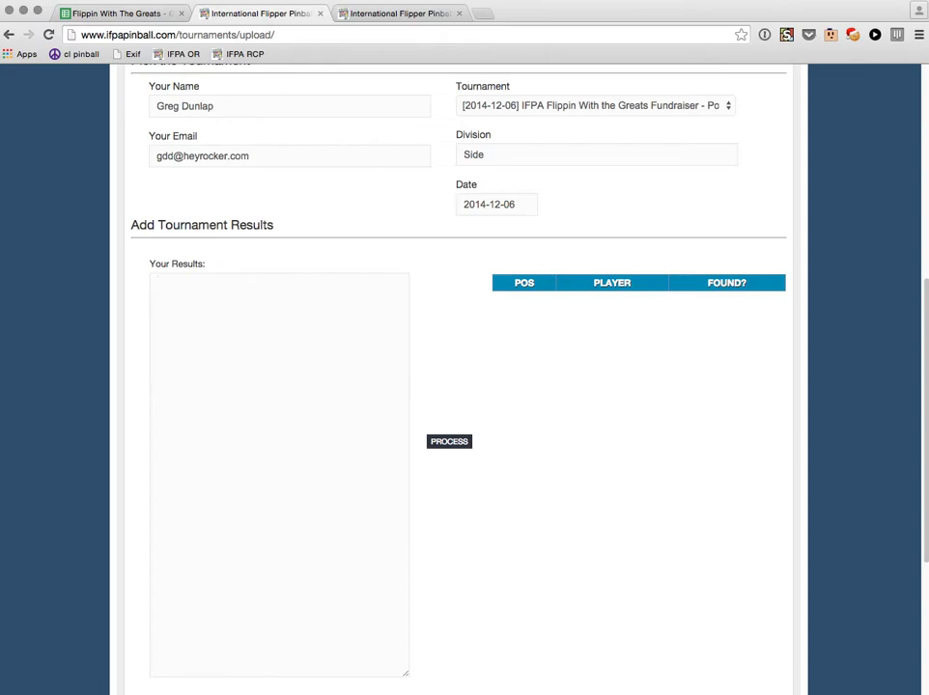
Type two sample results for positions 1 and 2 in position,player format into Your Results.
{"action": "scroll", "coordinate": [660, 560], "scroll_direction": "down", "scroll_amount": 2}
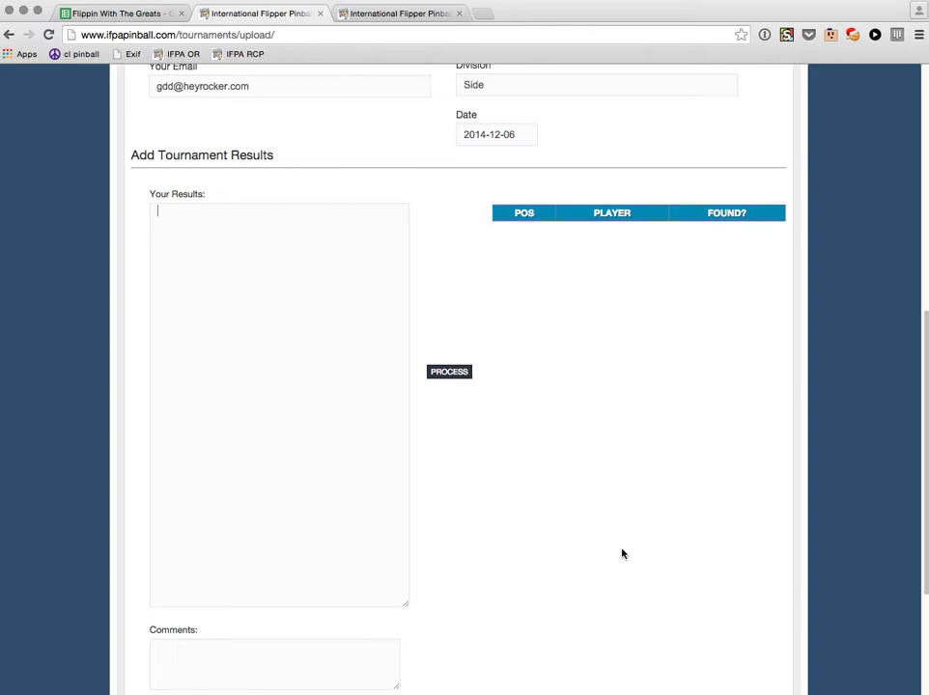
{"action": "type", "text": "1,Nicole Anne Reik"}
{"action": "key", "text": "Return"}
{"action": "type", "text": "2,Keith Elwin"}
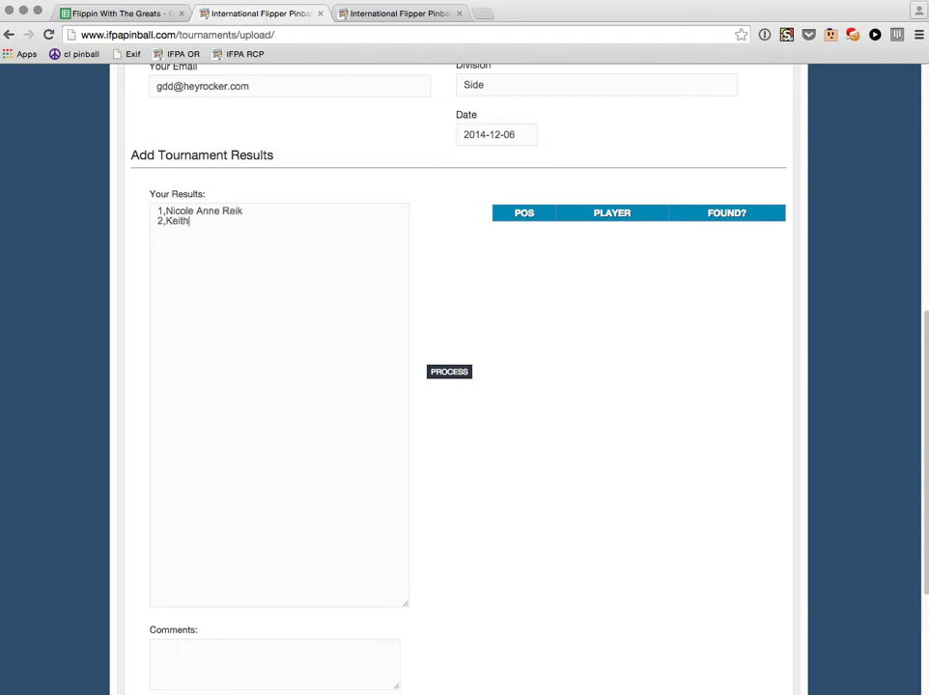
{"action": "key", "text": "Return"}
Copy the Side Tournament positions and player names in A3:B16 from the Flippin With The Greats sheet.
{"action": "left_click", "coordinate": [108, 14]}
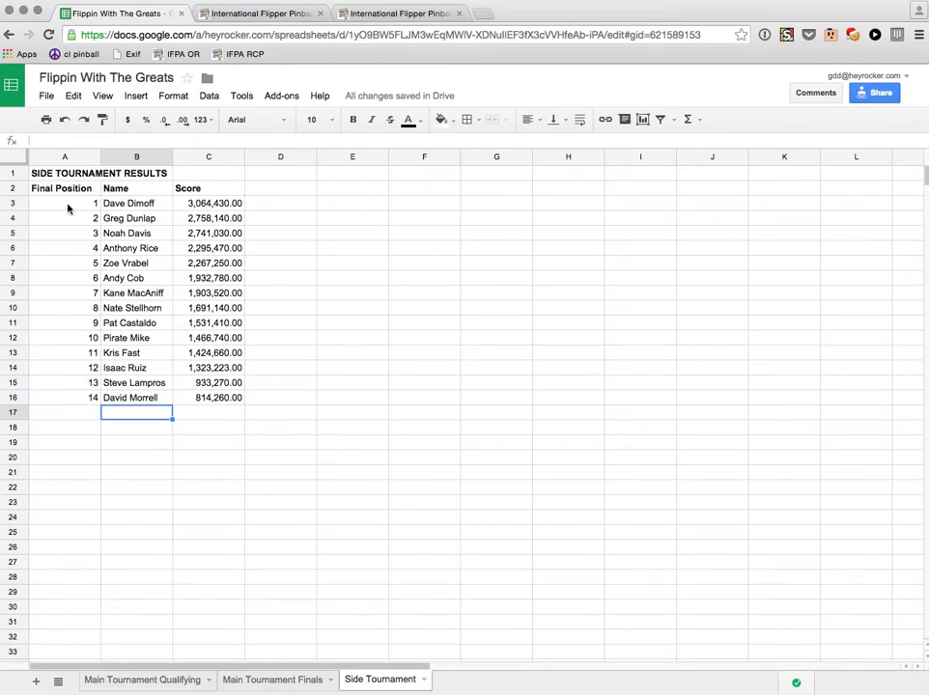
{"action": "left_click", "coordinate": [68, 203]}
{"action": "left_click", "coordinate": [123, 401], "text": "shift"}
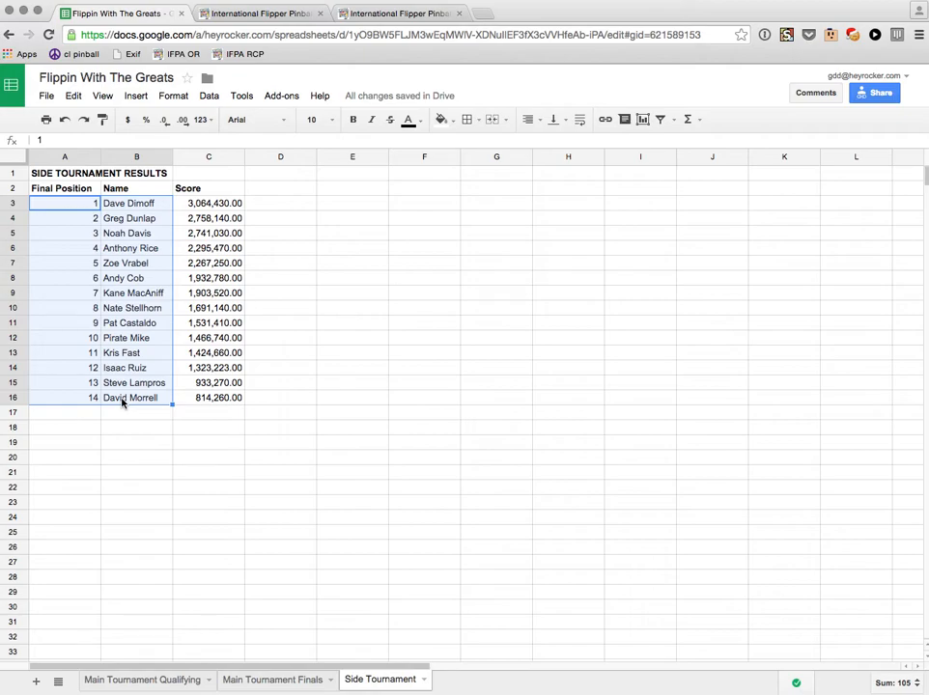
{"action": "key", "text": "super+c"}
Replace the sample lines in Your Results with the copied side-tournament results.
{"action": "key", "text": "ctrl+Tab"}
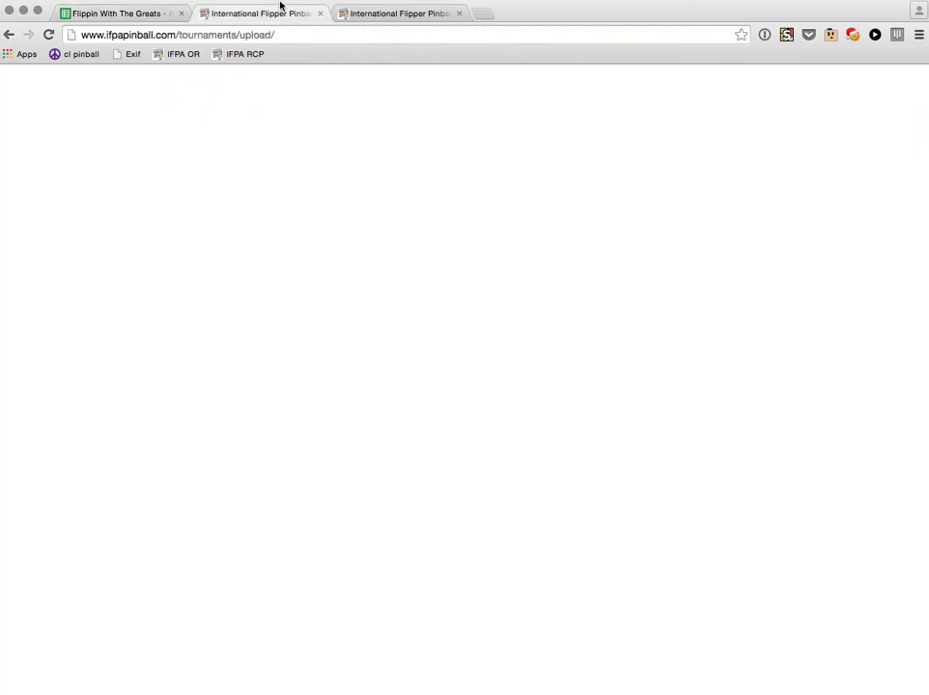
{"action": "key", "text": "super+a"}
{"action": "key", "text": "super+v"}
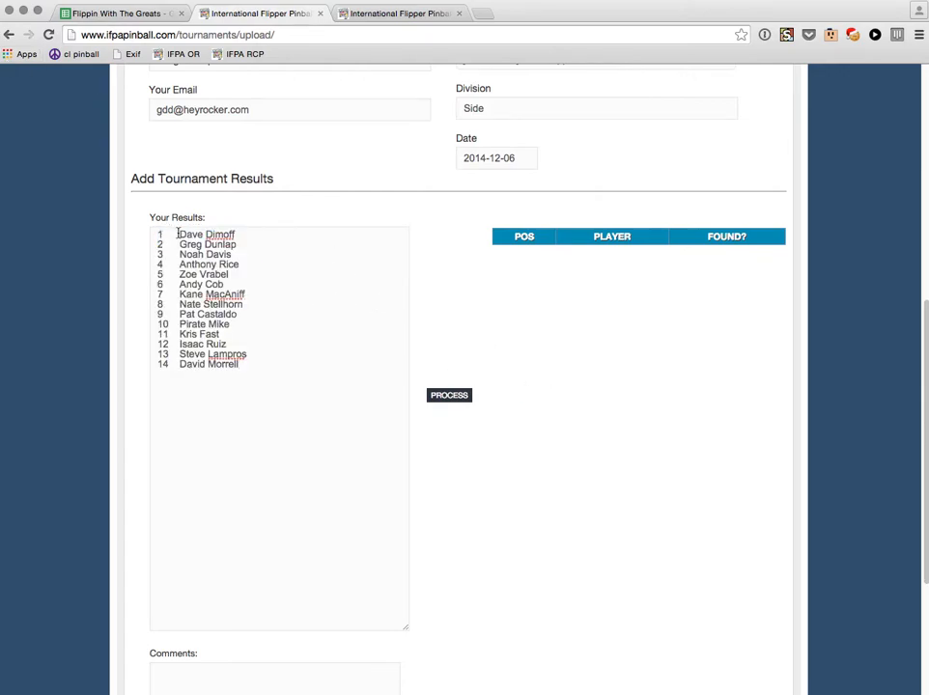
Replace the tab after each of the 14 positions with a comma.
{"action": "key", "text": "BackSpace"}
{"action": "type", "text": ","}
{"action": "key", "text": "Down"}
{"action": "key", "text": "BackSpace"}
{"action": "type", "text": ","}
{"action": "key", "text": "Down"}
{"action": "key", "text": "BackSpace"}
{"action": "type", "text": ","}
{"action": "key", "text": "Down"}
{"action": "key", "text": "BackSpace"}
{"action": "type", "text": ","}
{"action": "key", "text": "Down"}
{"action": "key", "text": "BackSpace"}
{"action": "type", "text": ","}
{"action": "key", "text": "Down"}
{"action": "key", "text": "BackSpace"}
{"action": "type", "text": ","}
{"action": "key", "text": "Down"}
{"action": "key", "text": "BackSpace"}
{"action": "type", "text": ","}
{"action": "key", "text": "Down"}
{"action": "key", "text": "BackSpace"}
{"action": "type", "text": ","}
{"action": "key", "text": "Down"}
{"action": "key", "text": "BackSpace"}
{"action": "type", "text": ","}
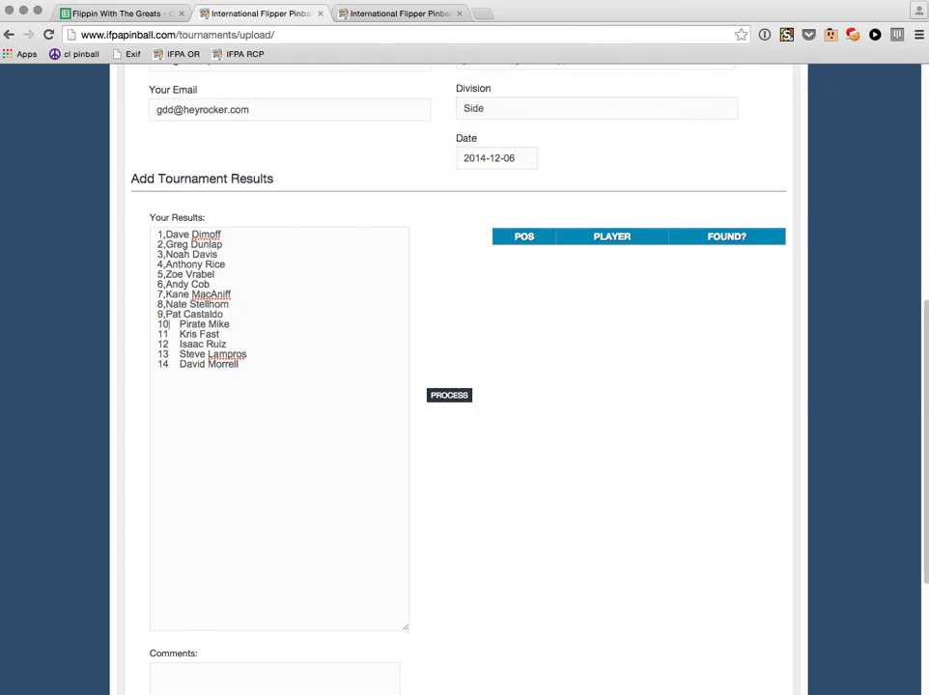
{"action": "key", "text": "BackSpace"}
{"action": "type", "text": ","}
{"action": "key", "text": "Down"}
{"action": "key", "text": "BackSpace"}
{"action": "type", "text": ","}
{"action": "key", "text": "Down"}
{"action": "key", "text": "BackSpace"}
{"action": "type", "text": ","}
{"action": "key", "text": "Down"}
{"action": "key", "text": "BackSpace"}
{"action": "type", "text": ","}
{"action": "key", "text": "Down"}
{"action": "key", "text": "BackSpace"}
{"action": "type", "text": ","}
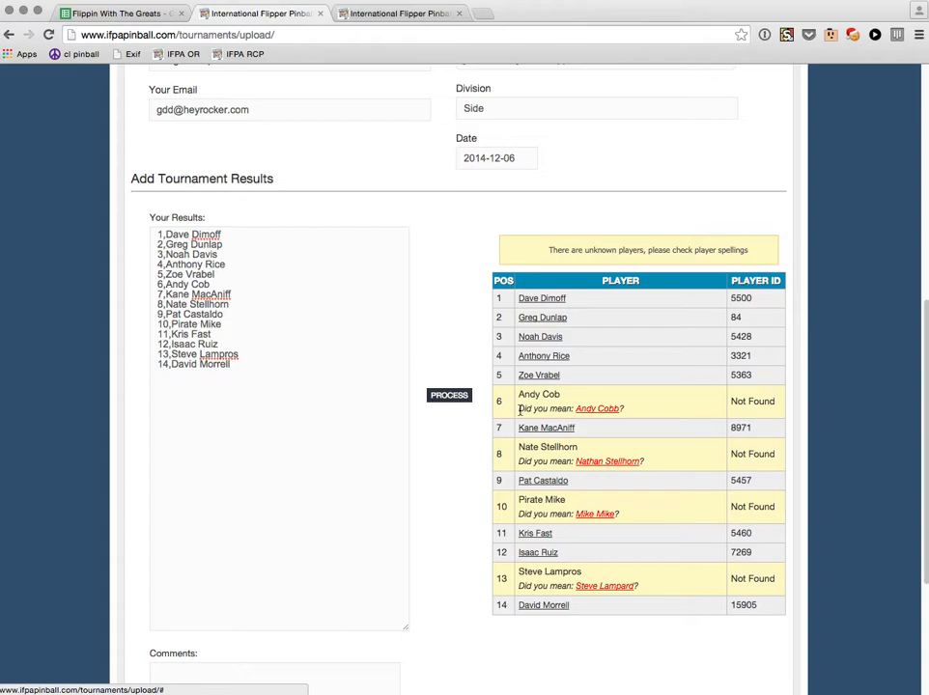
Accept the suggested spellings for the sixth- and eighth-place players.
{"action": "left_click_drag", "start_coordinate": [520, 409], "coordinate": [672, 412]}
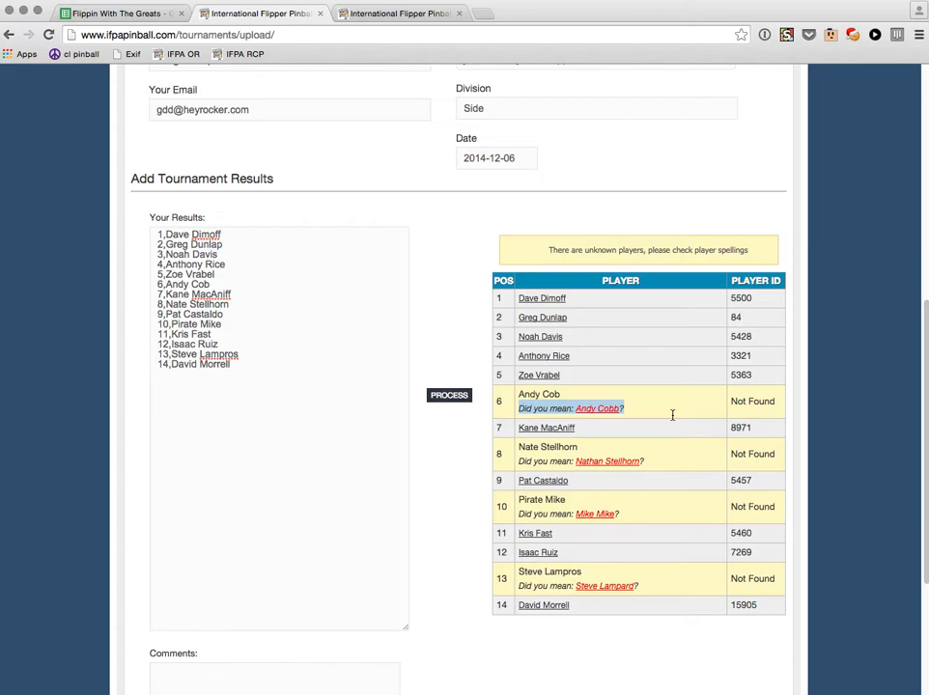
{"action": "left_click", "coordinate": [672, 414]}
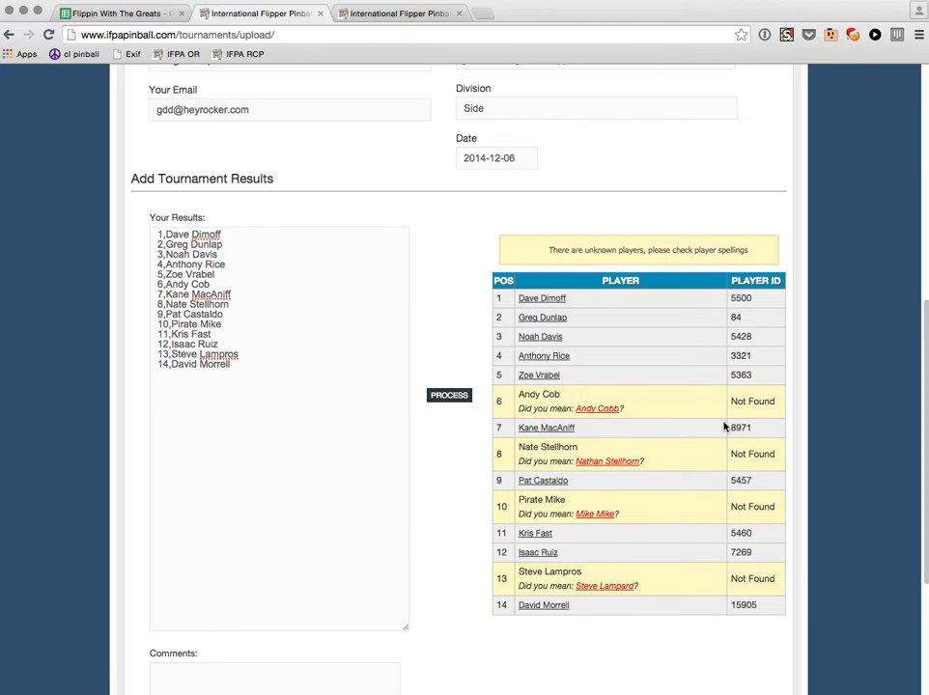
{"action": "left_click", "coordinate": [587, 408]}
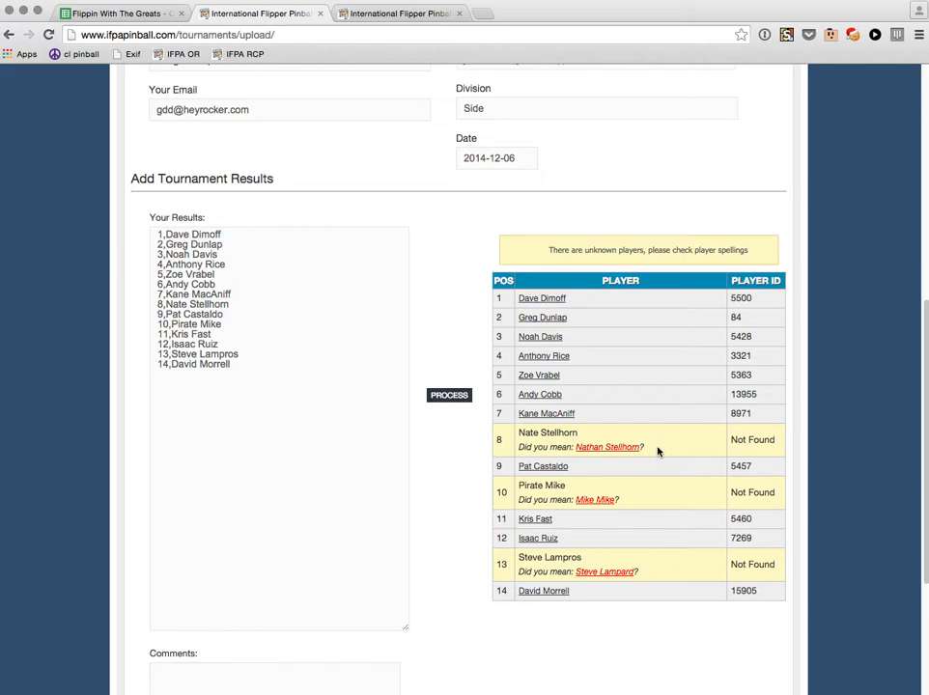
{"action": "left_click", "coordinate": [608, 447]}
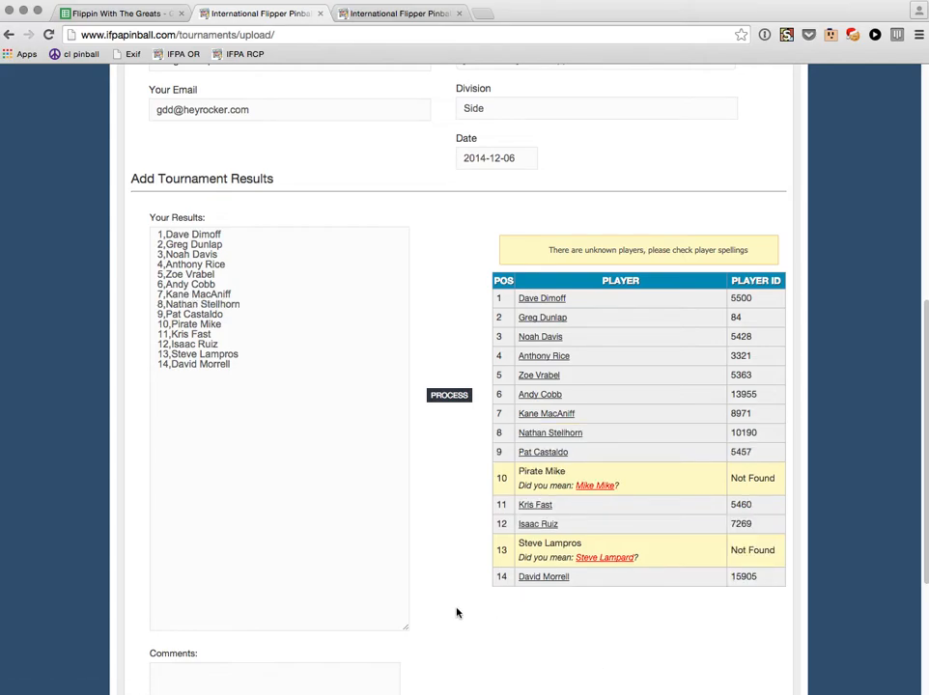
{"action": "scroll", "coordinate": [448, 574], "scroll_direction": "down", "scroll_amount": 2}
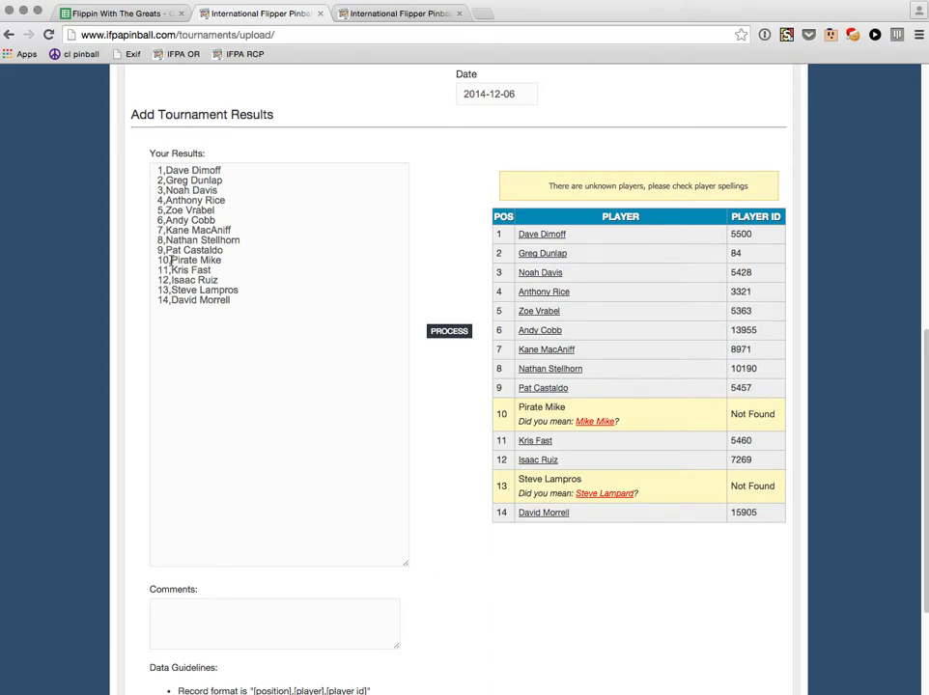
Retype the tenth-place player's name with the PDX qualifier and re-process the results.
{"action": "left_click_drag", "start_coordinate": [171, 261], "coordinate": [259, 261]}
{"action": "type", "text": "Mike Smith PDX"}
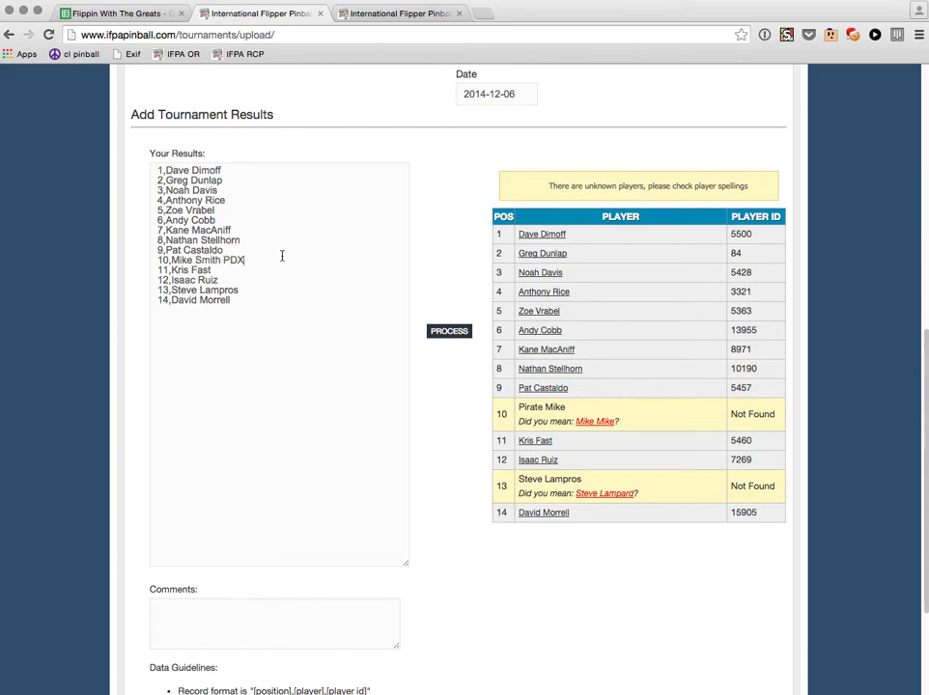
{"action": "left_click", "coordinate": [447, 332]}
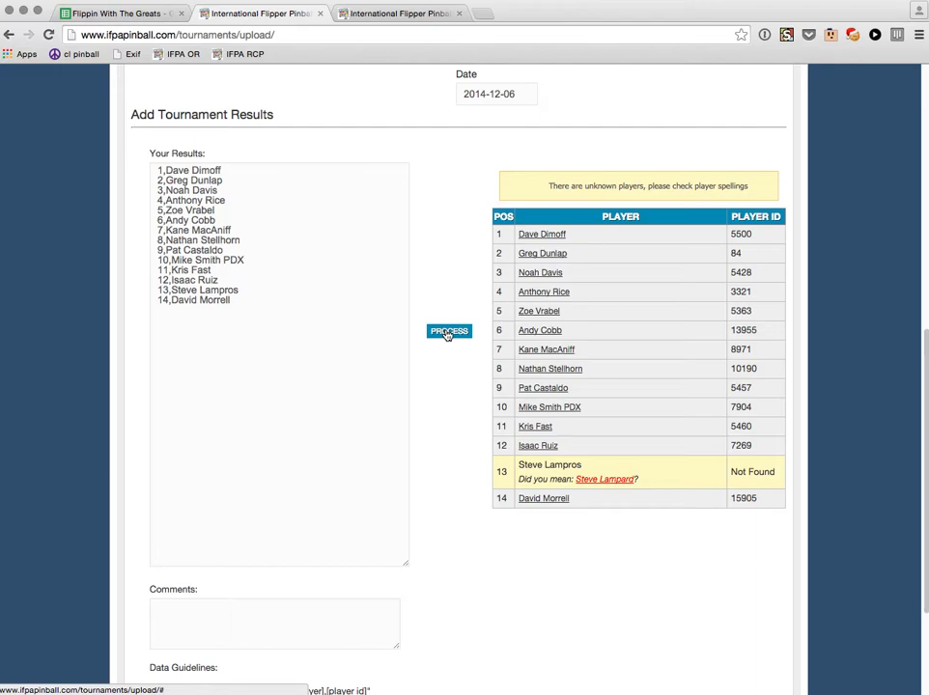
{"action": "scroll", "coordinate": [453, 386], "scroll_direction": "down", "scroll_amount": 1}
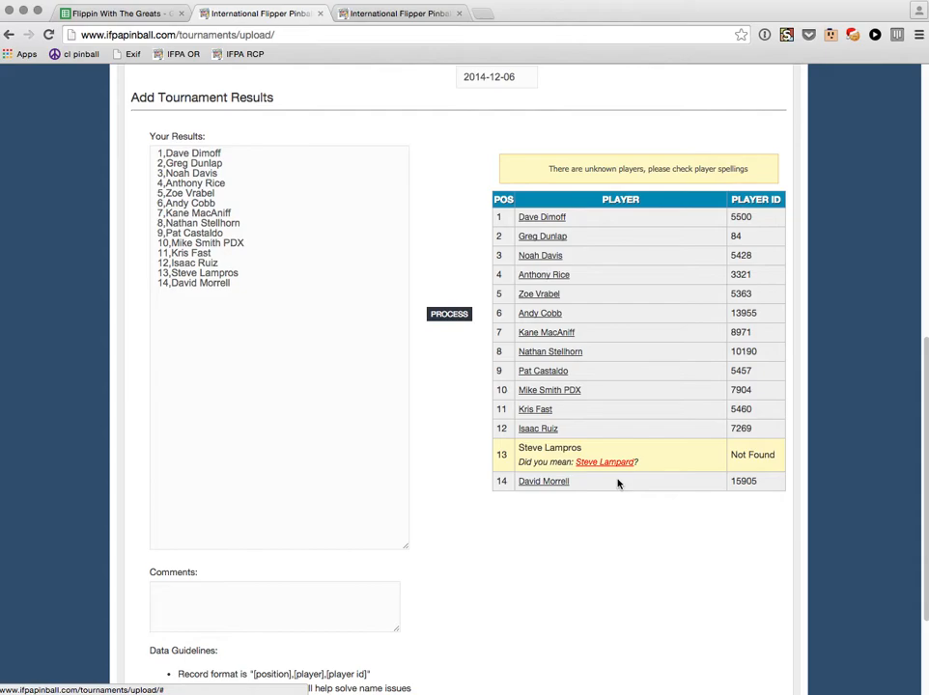
Search the IFPA player database for the 13th-place player's surname.
{"action": "key", "text": "ctrl+Tab"}
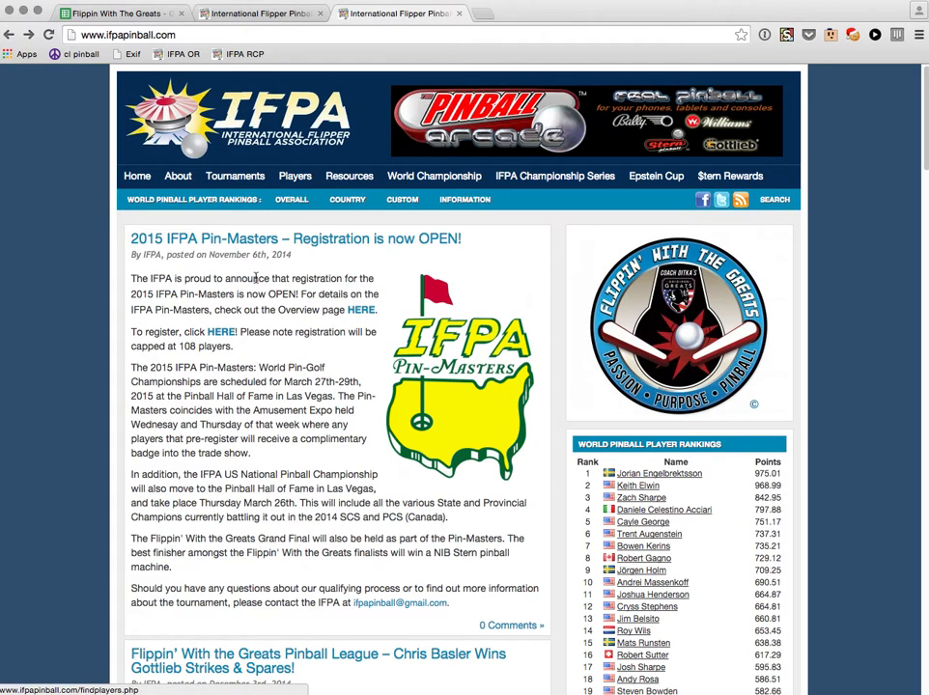
{"action": "mouse_move", "coordinate": [294, 178]}
{"action": "left_click", "coordinate": [293, 200]}
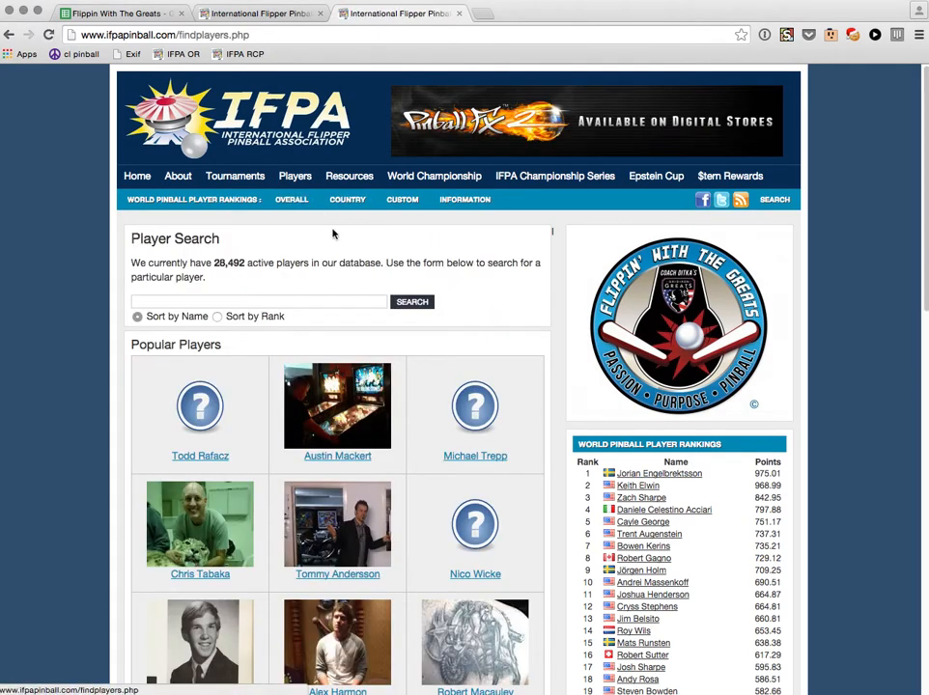
{"action": "left_click", "coordinate": [290, 301]}
{"action": "type", "text": "lampros"}
{"action": "key", "text": "Return"}
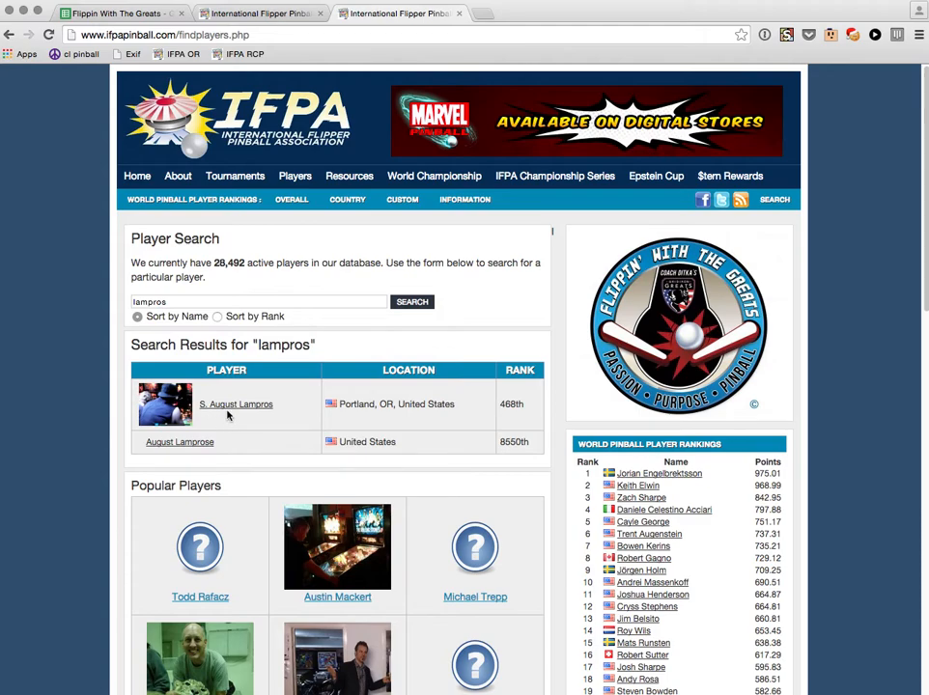
Copy the matching player's registered name and select the 13th-place name on the upload form.
{"action": "left_click_drag", "start_coordinate": [292, 413], "coordinate": [223, 407]}
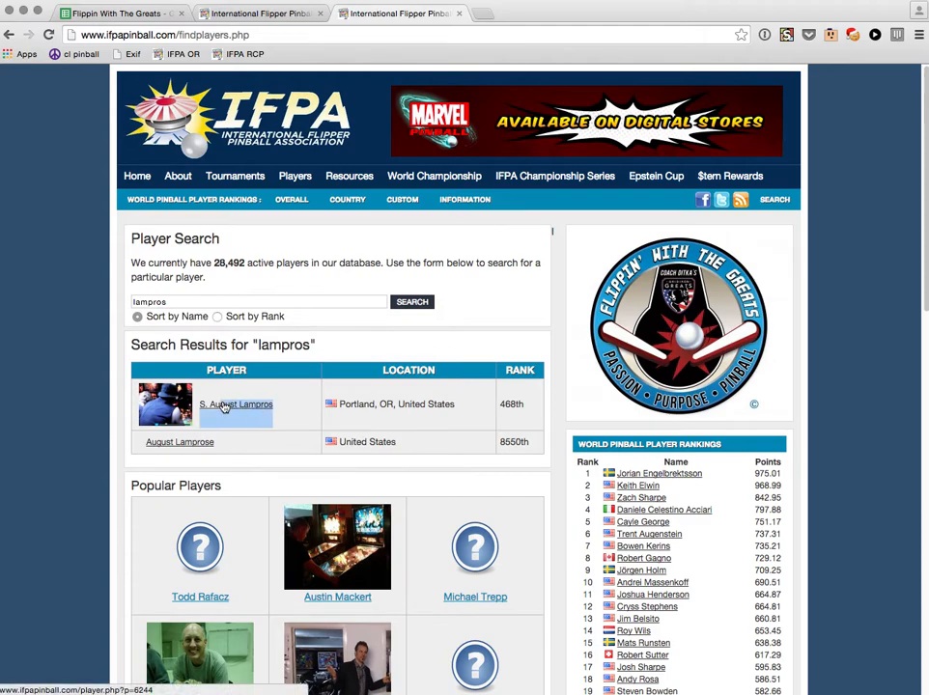
{"action": "left_click", "coordinate": [286, 406]}
{"action": "left_click", "coordinate": [275, 410]}
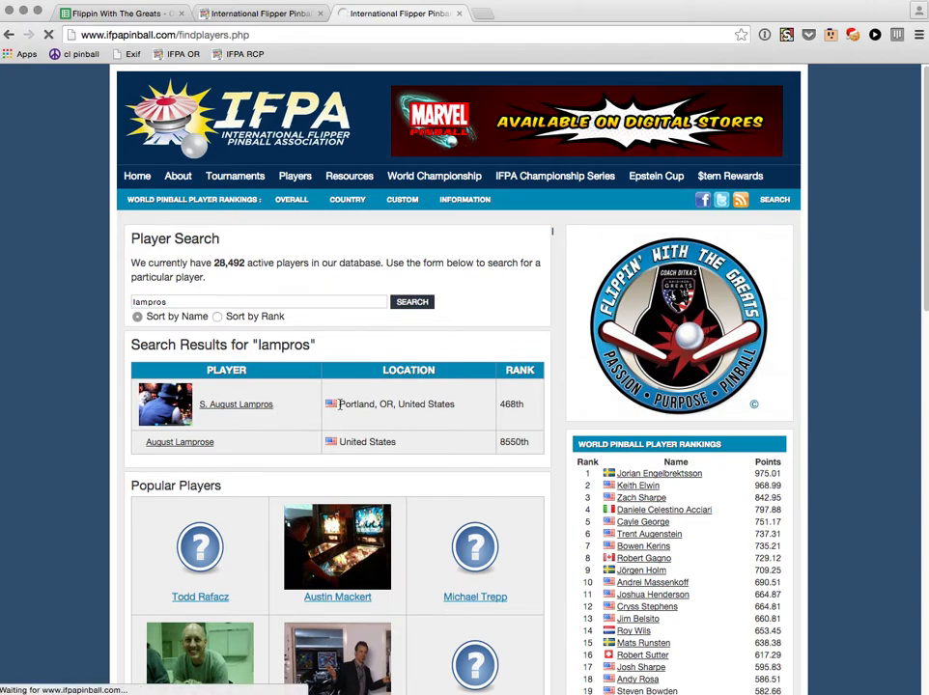
{"action": "key", "text": "super+Left"}
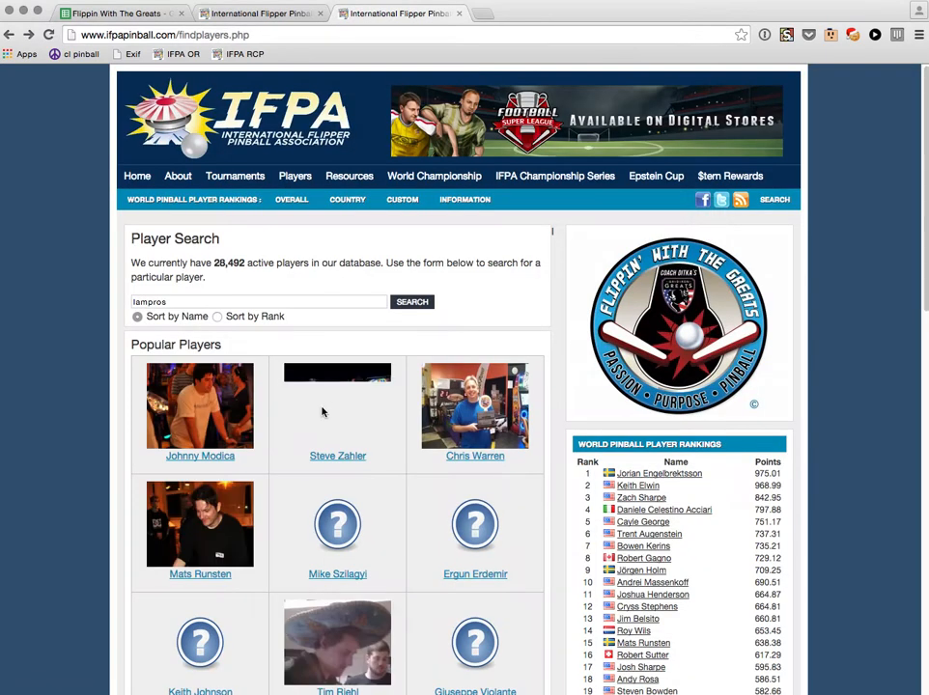
{"action": "left_click", "coordinate": [283, 302]}
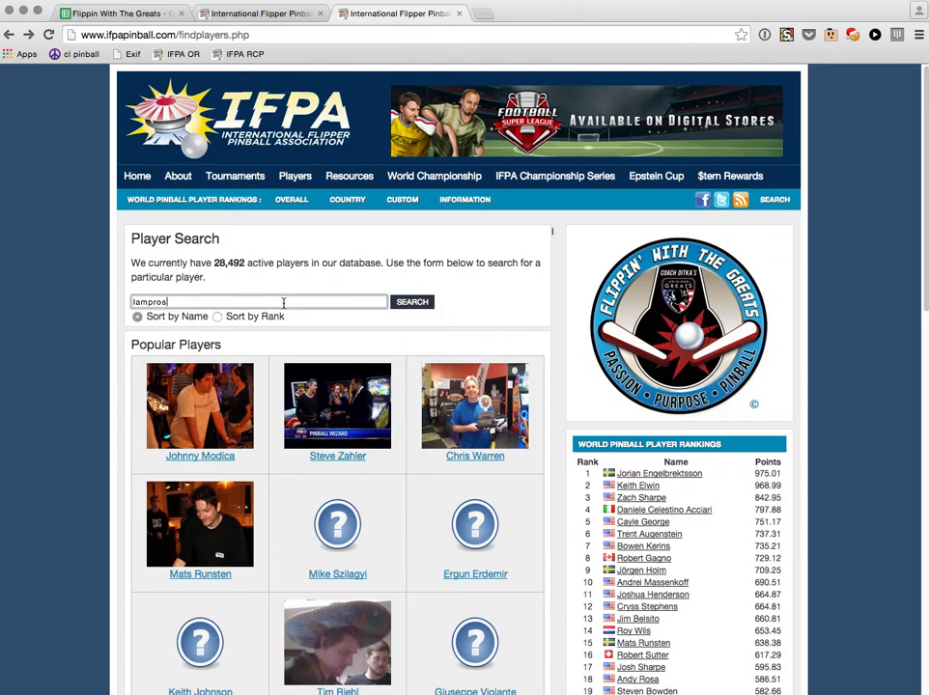
{"action": "key", "text": "Return"}
{"action": "left_click_drag", "start_coordinate": [277, 410], "coordinate": [201, 411]}
{"action": "key", "text": "ctrl+c"}
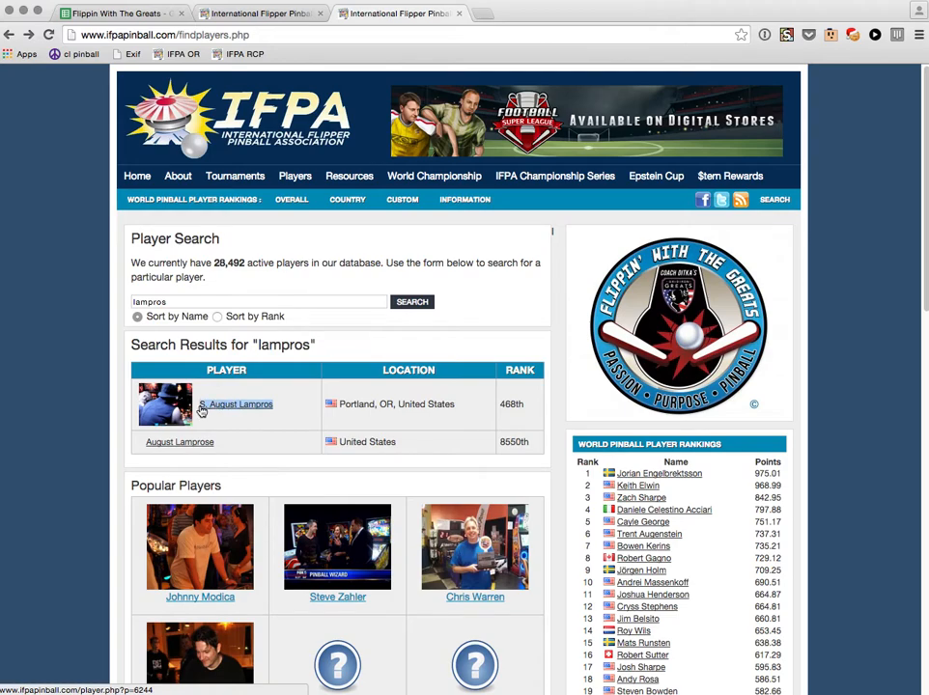
{"action": "key", "text": "ctrl+shift+Tab"}
{"action": "left_click_drag", "start_coordinate": [241, 275], "coordinate": [172, 276]}
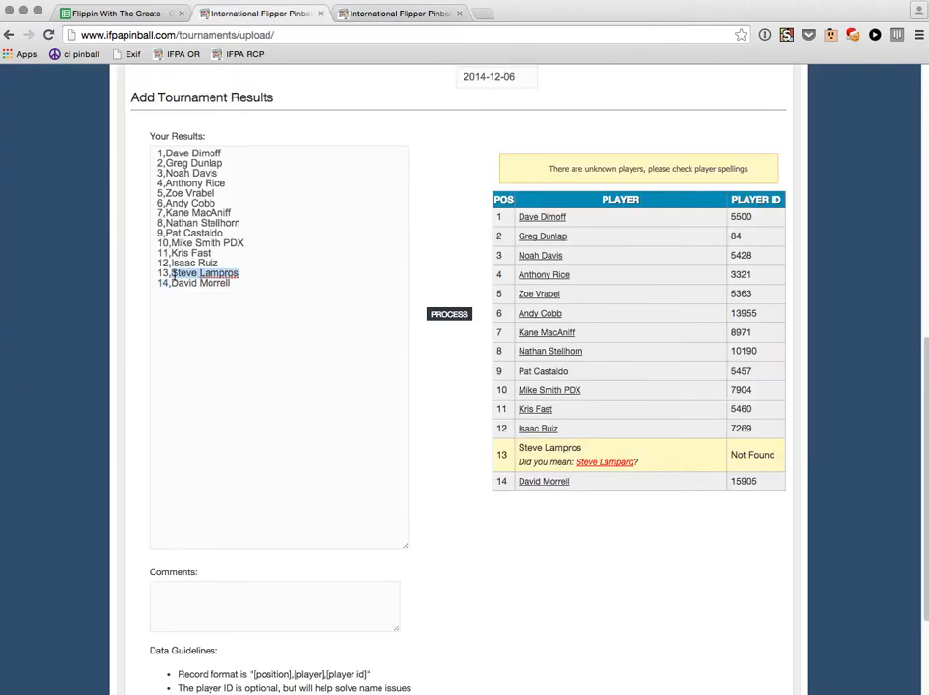
Paste the registered name over the 13th-place entry and re-process the results.
{"action": "key", "text": "ctrl+v"}
{"action": "left_click", "coordinate": [449, 315]}
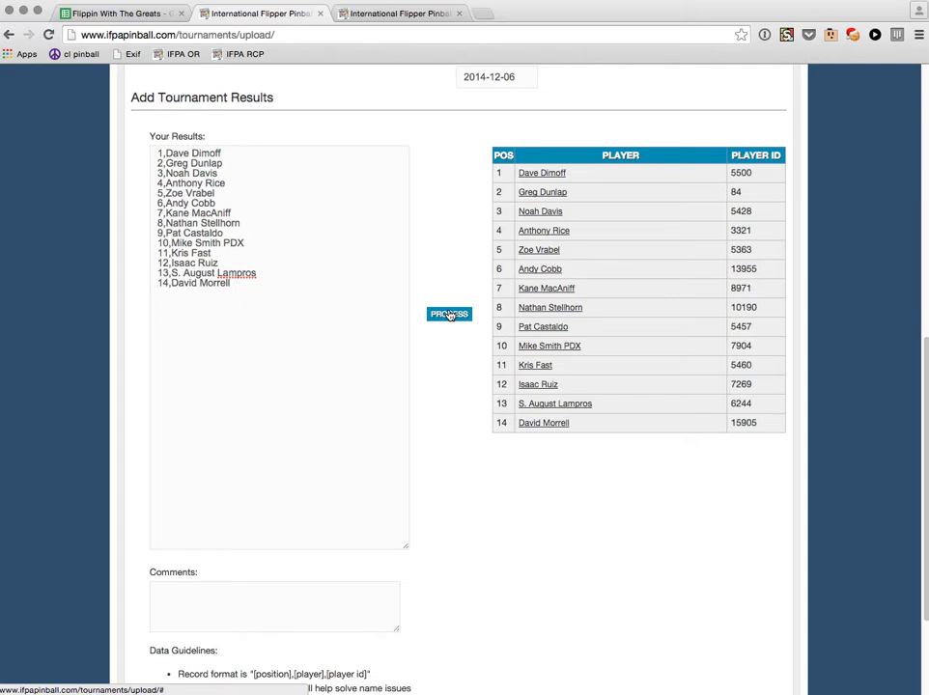
{"action": "scroll", "coordinate": [451, 368], "scroll_direction": "down", "scroll_amount": 3}
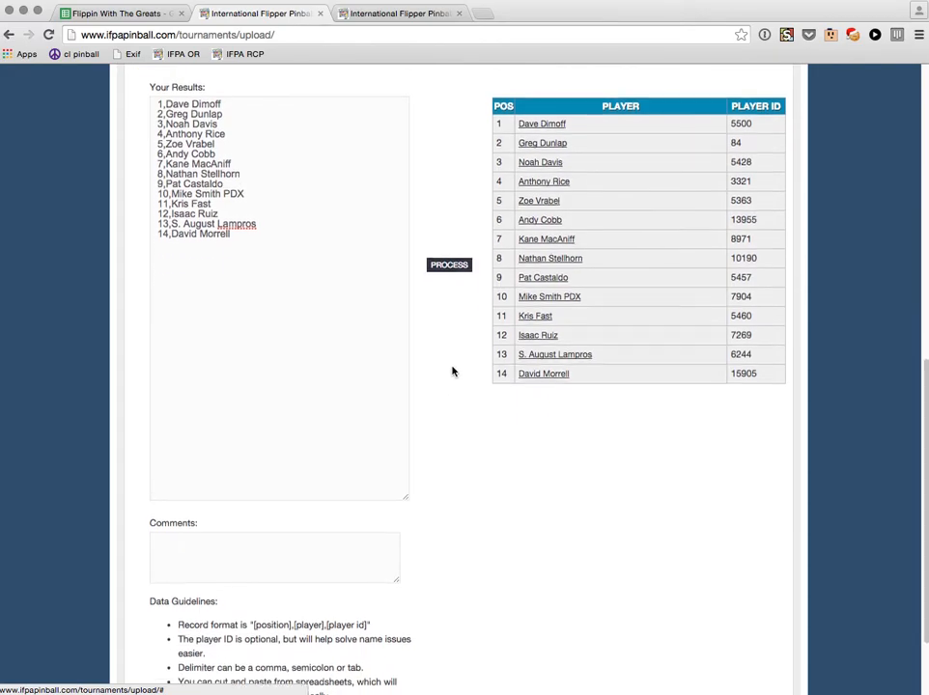
{"action": "scroll", "coordinate": [444, 382], "scroll_direction": "up", "scroll_amount": 3}
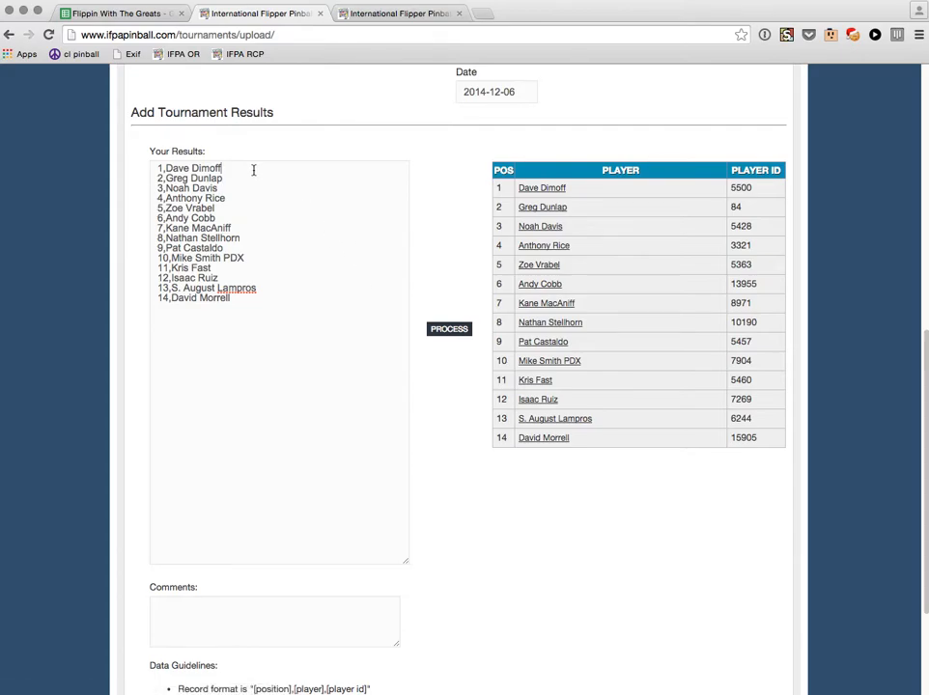
Append a player ID to the second-place line and copy the 13th-place player's ID from their profile.
{"action": "key", "text": "Down"}
{"action": "type", "text": ",84"}
{"action": "key", "text": "ctrl+Tab"}
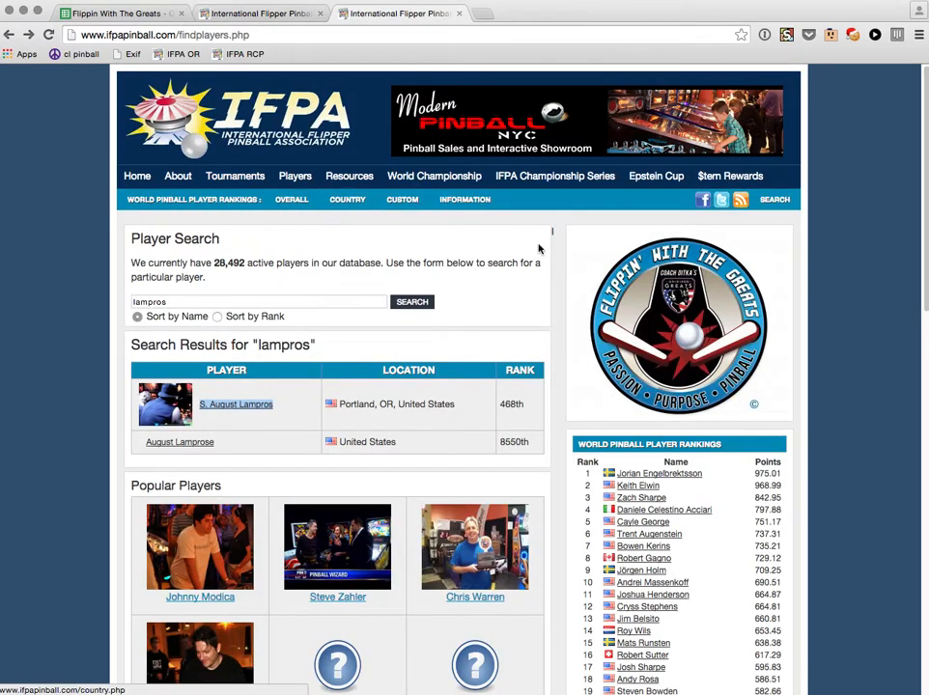
{"action": "left_click", "coordinate": [242, 406]}
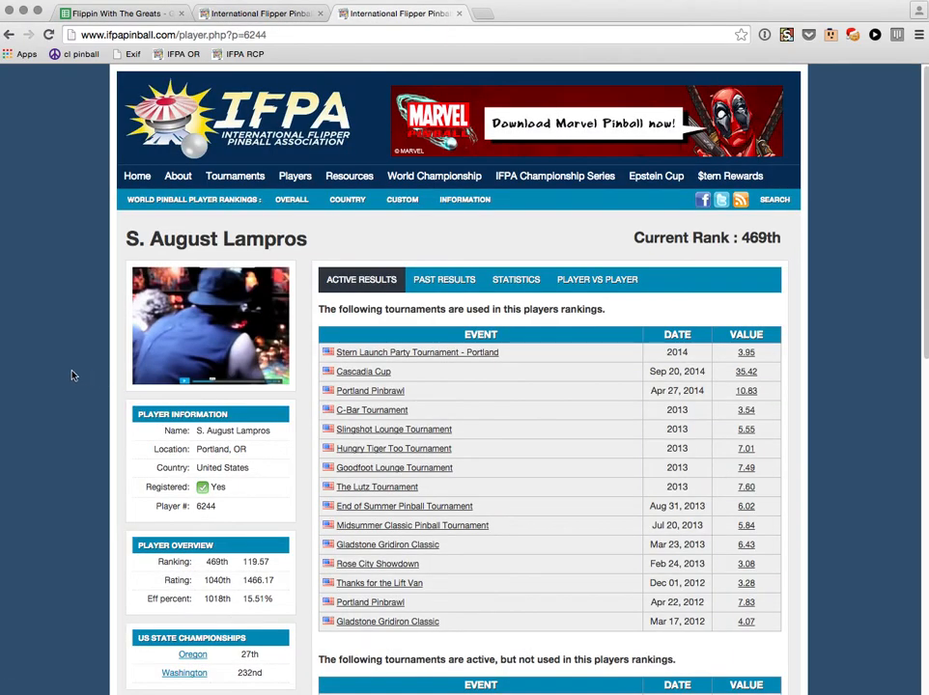
{"action": "double_click", "coordinate": [206, 505]}
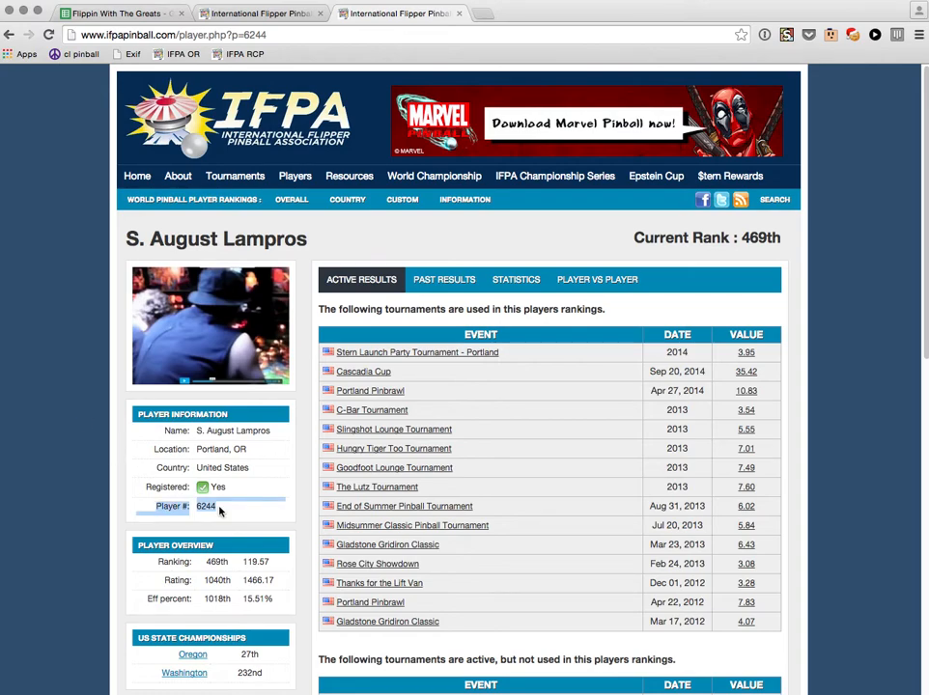
{"action": "left_click", "coordinate": [208, 506]}
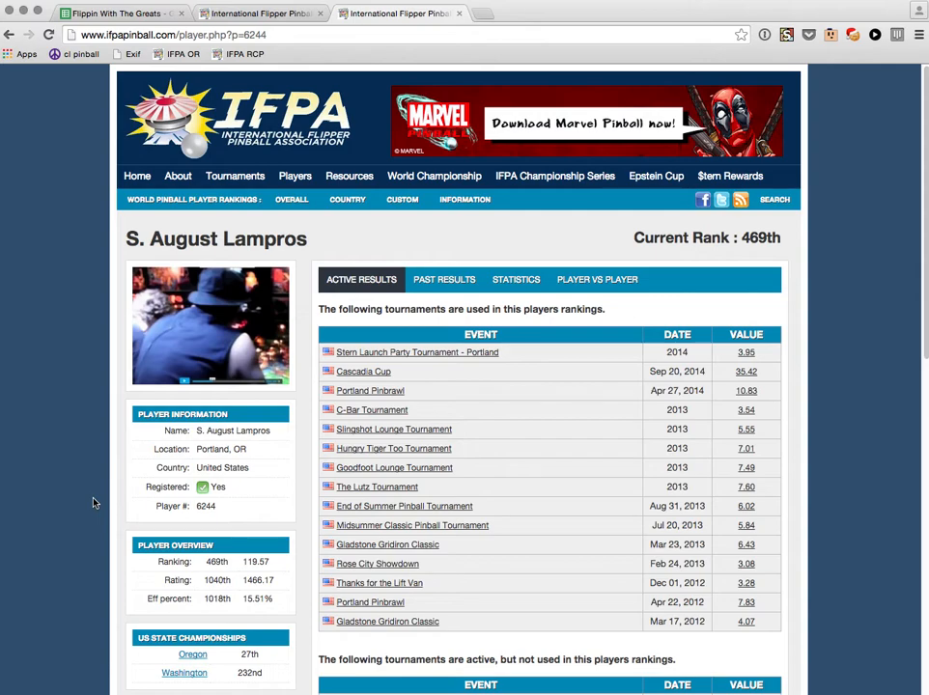
{"action": "left_click", "coordinate": [268, 14]}
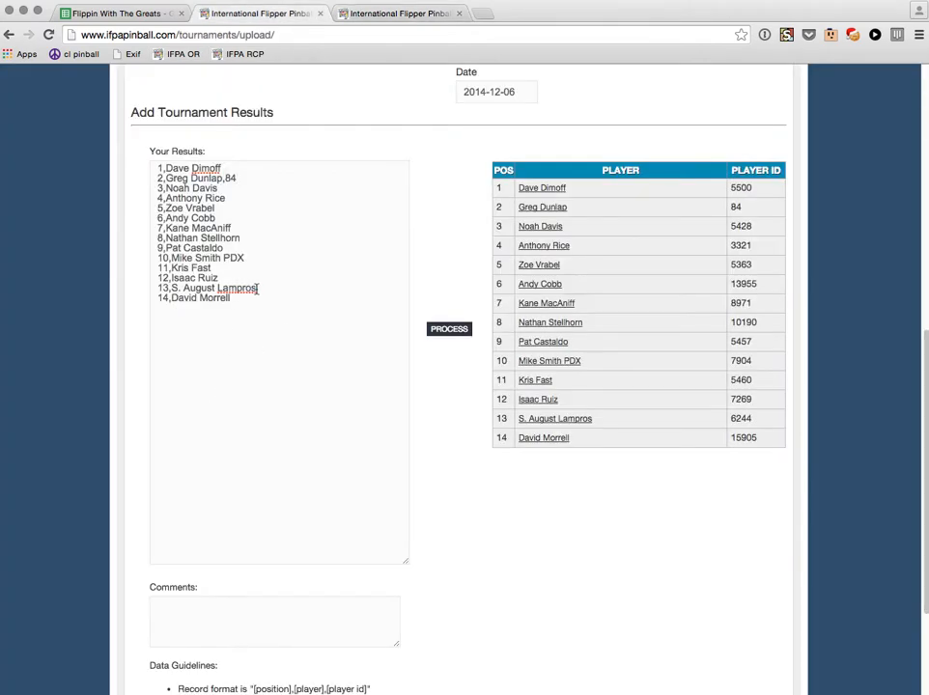
Rewrite the 13th-place entry as the player's common name plus their ID, then re-process.
{"action": "left_click_drag", "start_coordinate": [256, 288], "coordinate": [171, 287]}
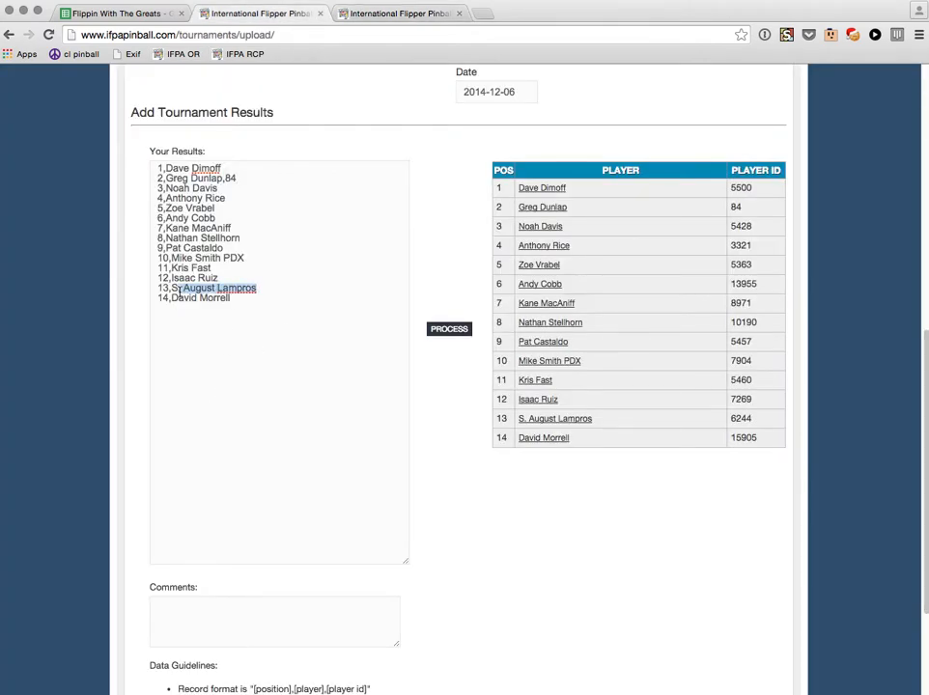
{"action": "type", "text": "Steve Kand"}
{"action": "key", "text": "BackSpace"}
{"action": "key", "text": "BackSpace"}
{"action": "key", "text": "BackSpace"}
{"action": "key", "text": "BackSpace"}
{"action": "type", "text": "Lamro"}
{"action": "key", "text": "BackSpace"}
{"action": "key", "text": "BackSpace"}
{"action": "type", "text": "pros,"}
{"action": "key", "text": "ctrl+Tab"}
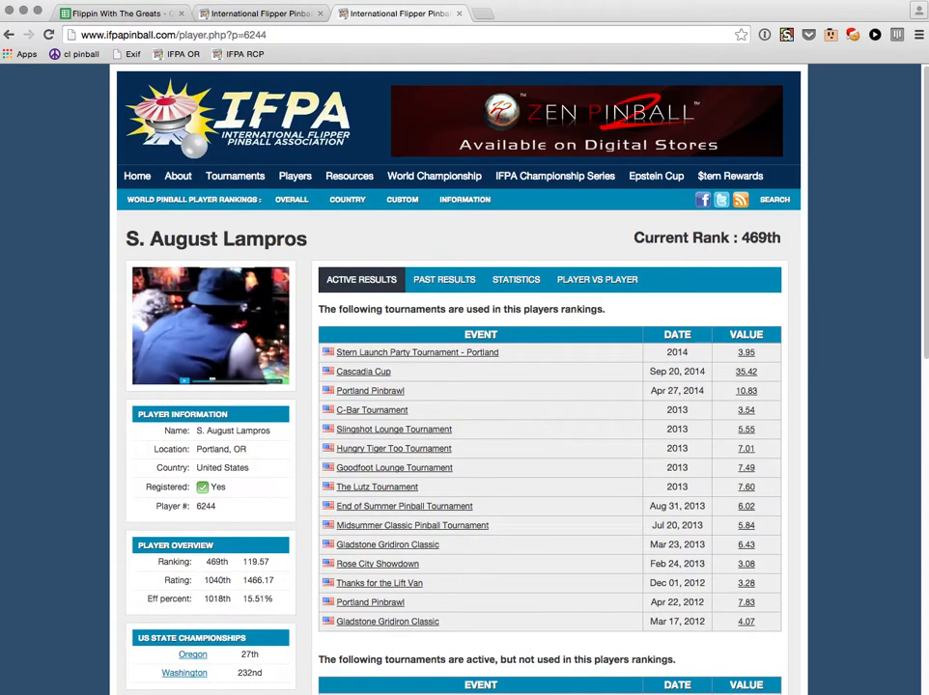
{"action": "key", "text": "ctrl+shift+Tab"}
{"action": "type", "text": "6244"}
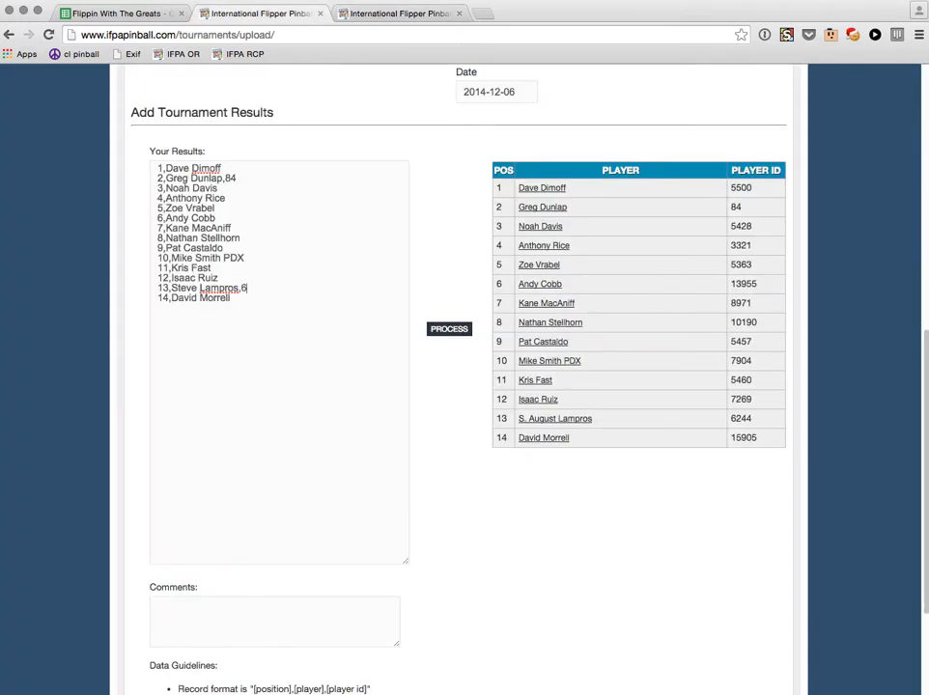
{"action": "left_click", "coordinate": [458, 331]}
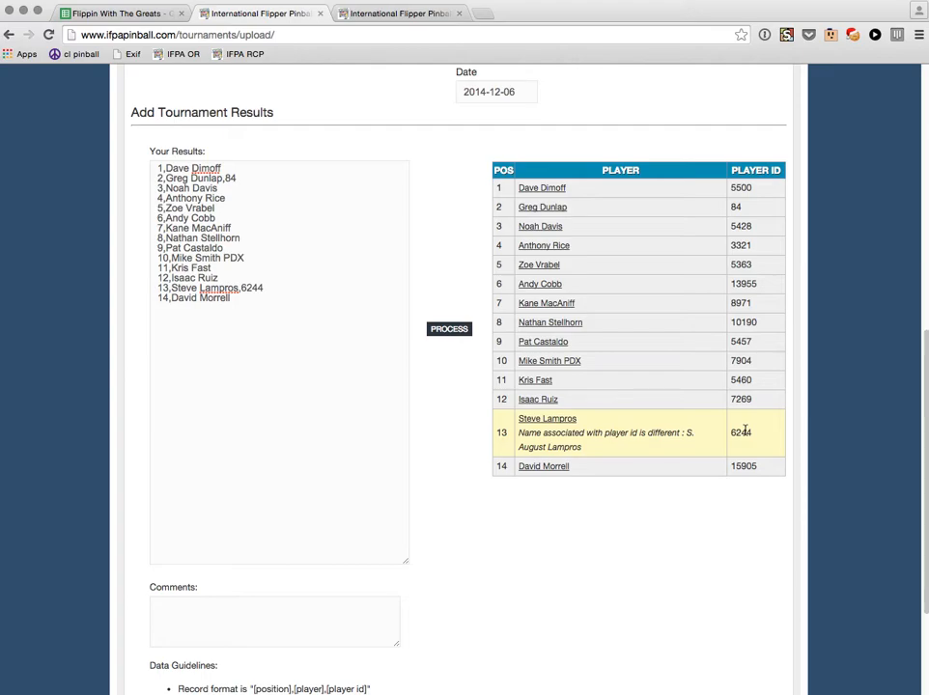
Delete the added player IDs from the 13th- and second-place lines.
{"action": "scroll", "coordinate": [745, 431], "scroll_direction": "down", "scroll_amount": 1}
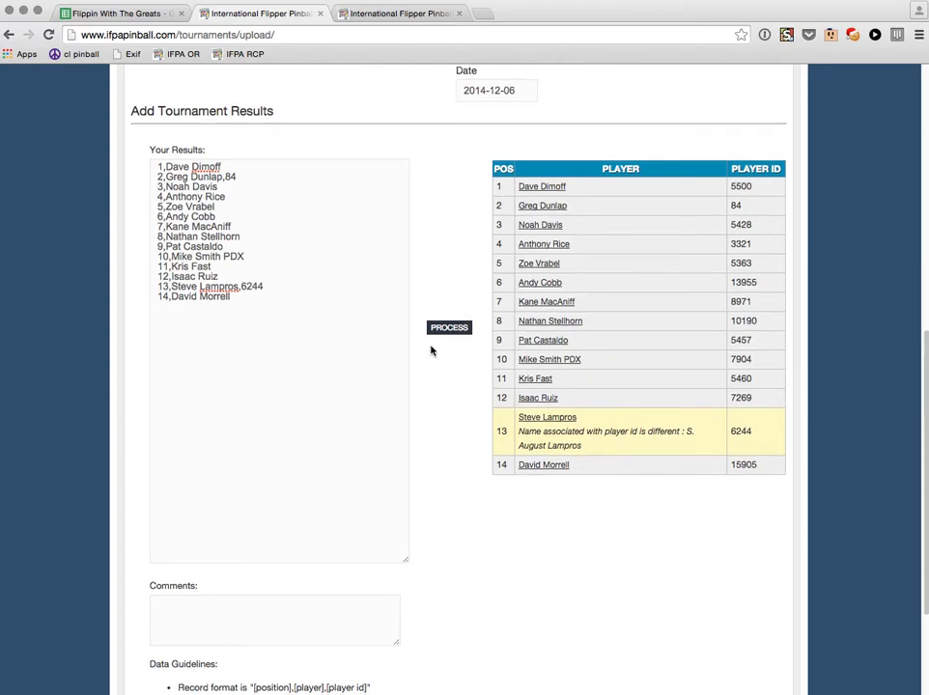
{"action": "double_click", "coordinate": [257, 287]}
{"action": "key", "text": "BackSpace"}
{"action": "key", "text": "BackSpace"}
{"action": "key", "text": "super+Up"}
{"action": "key", "text": "Down"}
{"action": "key", "text": "super+Right"}
{"action": "key", "text": "BackSpace"}
{"action": "key", "text": "BackSpace"}
{"action": "key", "text": "BackSpace"}
{"action": "scroll", "coordinate": [442, 288], "scroll_direction": "up", "scroll_amount": 1}
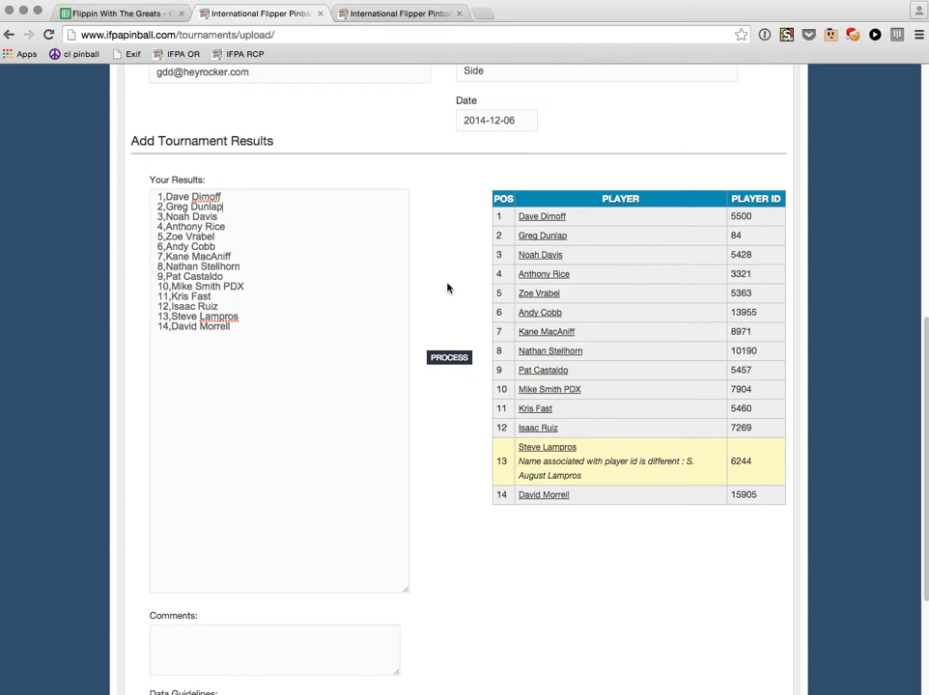
Process the results list to check the names against registered players.
{"action": "scroll", "coordinate": [444, 289], "scroll_direction": "down", "scroll_amount": 1}
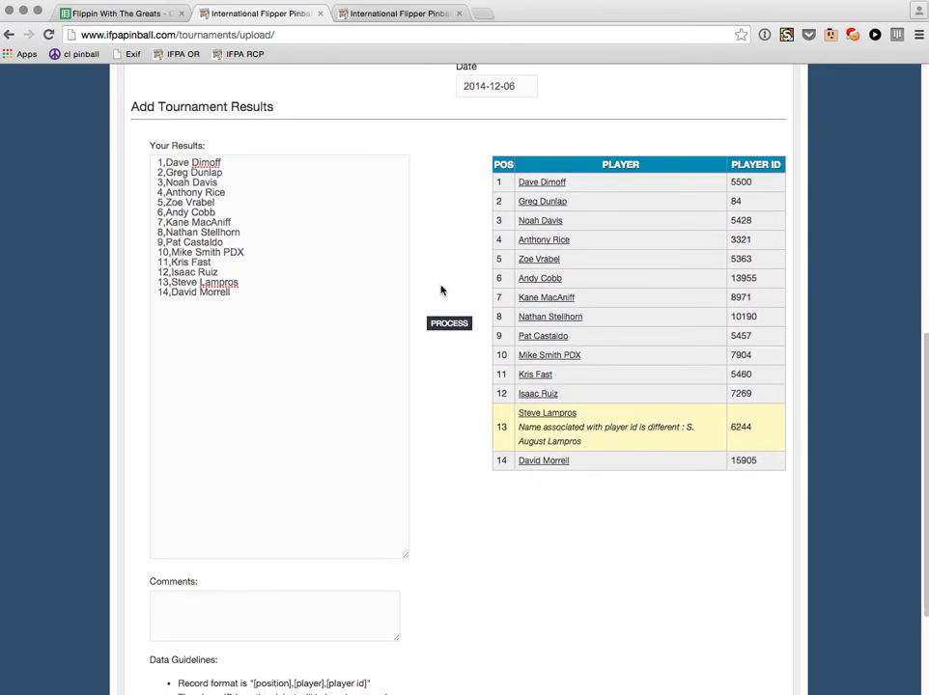
{"action": "scroll", "coordinate": [441, 290], "scroll_direction": "down", "scroll_amount": 5}
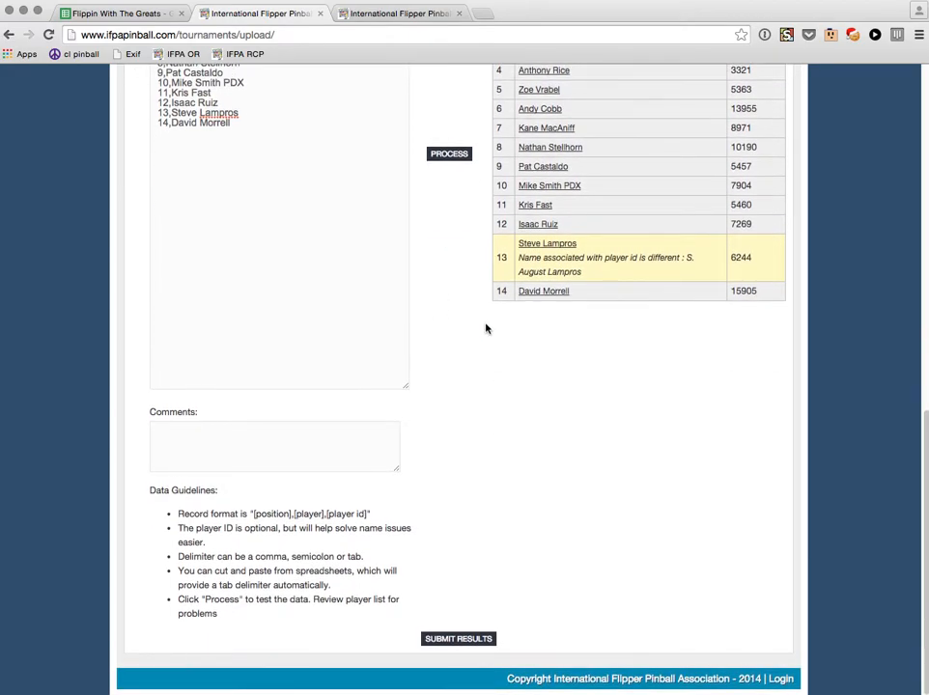
{"action": "scroll", "coordinate": [485, 290], "scroll_direction": "up", "scroll_amount": 2}
{"action": "left_click", "coordinate": [459, 223]}
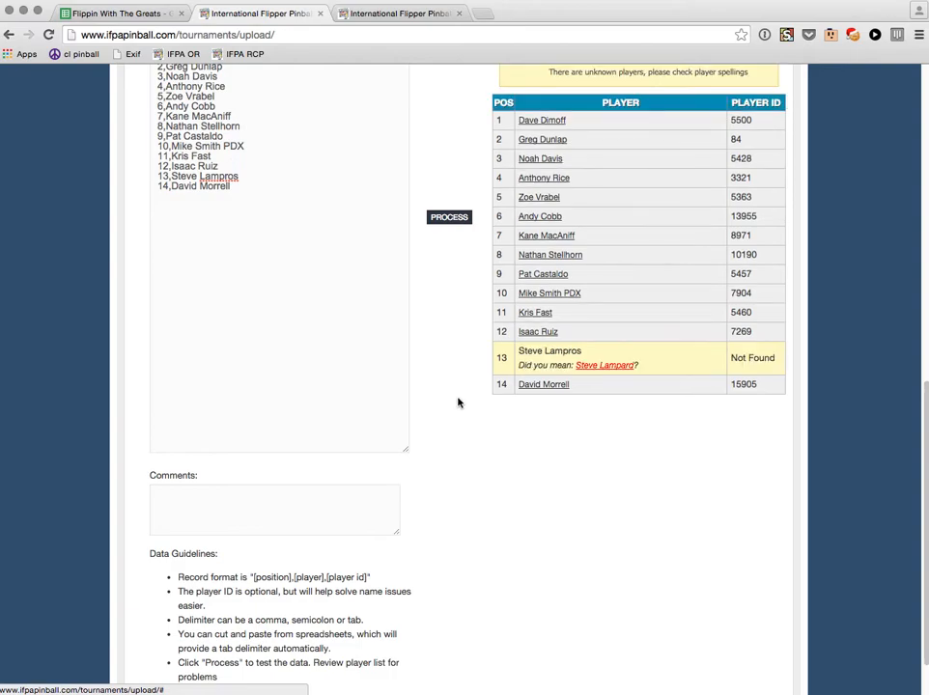
Replace the 13th player's name with their registered full name and reprocess the list.
{"action": "scroll", "coordinate": [272, 247], "scroll_direction": "up", "scroll_amount": 1}
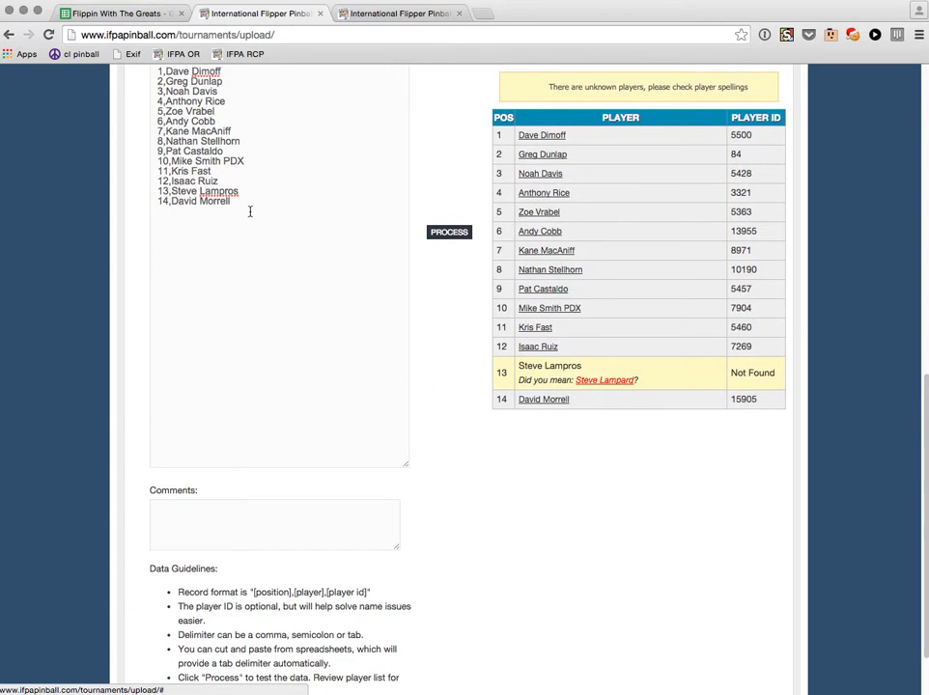
{"action": "left_click_drag", "start_coordinate": [171, 190], "coordinate": [263, 192]}
{"action": "type", "text": "S. August Lampros"}
{"action": "left_click", "coordinate": [436, 230]}
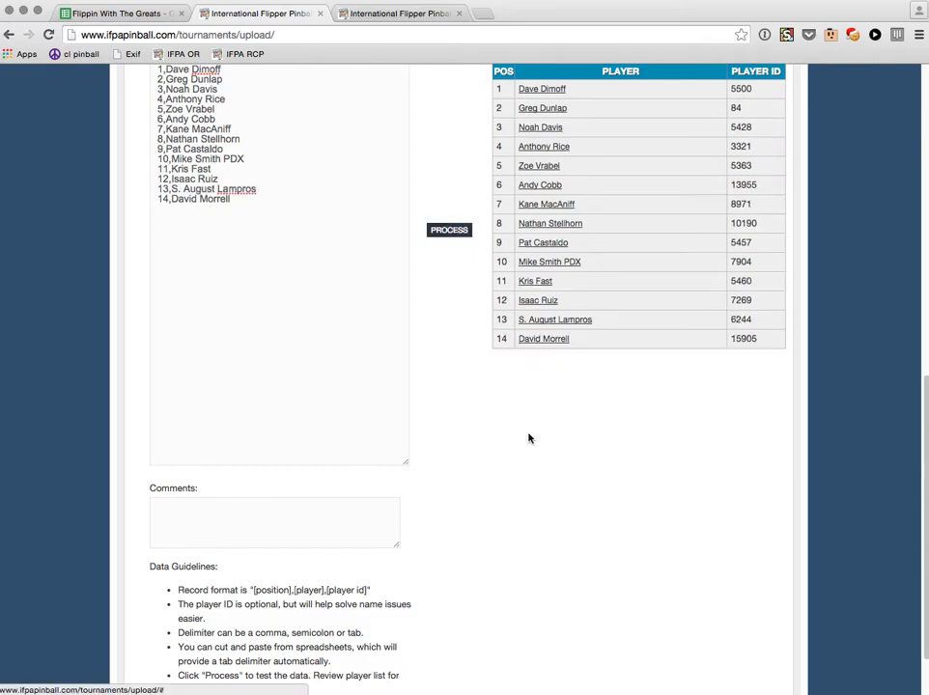
Submit the checked tournament results for upload.
{"action": "scroll", "coordinate": [602, 460], "scroll_direction": "up", "scroll_amount": 2}
{"action": "scroll", "coordinate": [601, 461], "scroll_direction": "down", "scroll_amount": 3}
{"action": "scroll", "coordinate": [601, 460], "scroll_direction": "down", "scroll_amount": 1}
{"action": "left_click", "coordinate": [465, 639]}
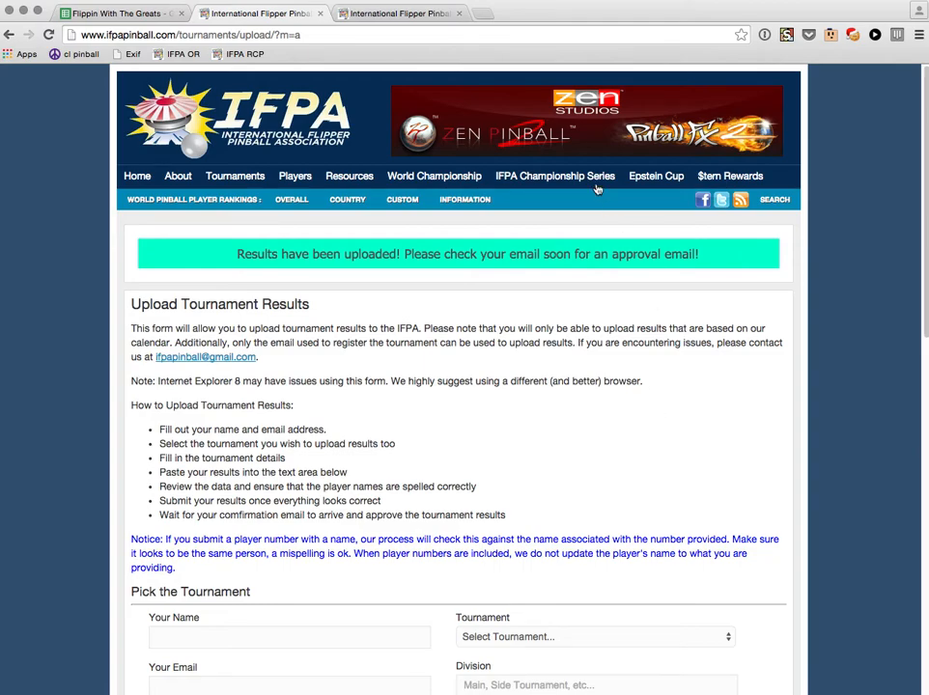
Enter the uploader's name and choose the suggested e-mail address.
{"action": "scroll", "coordinate": [413, 406], "scroll_direction": "down", "scroll_amount": 5}
{"action": "left_click", "coordinate": [363, 440]}
{"action": "type", "text": "Greg Dunlap"}
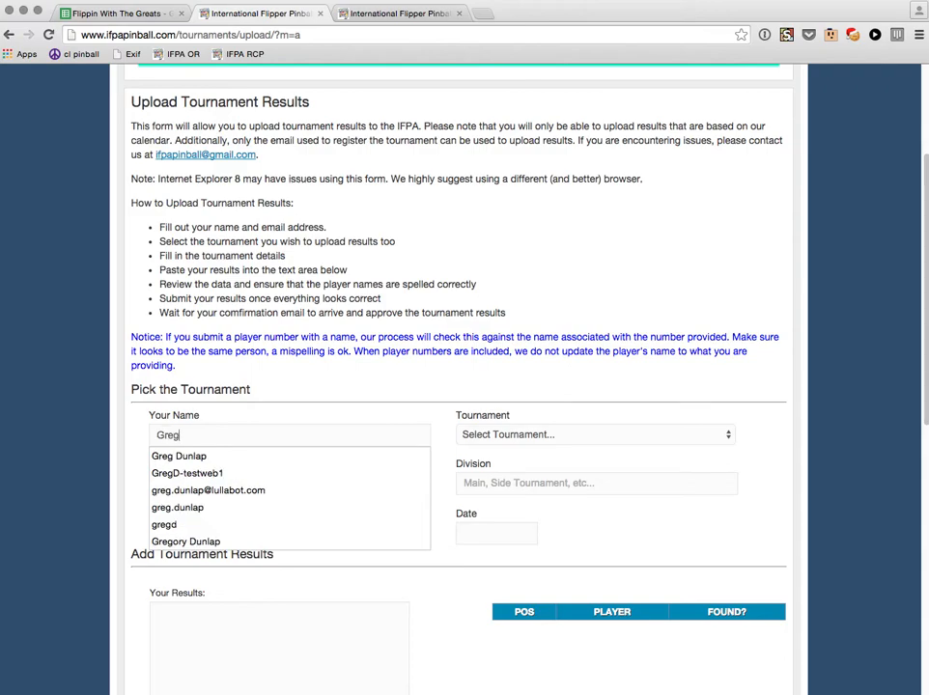
{"action": "key", "text": "Tab"}
{"action": "type", "text": "gdd"}
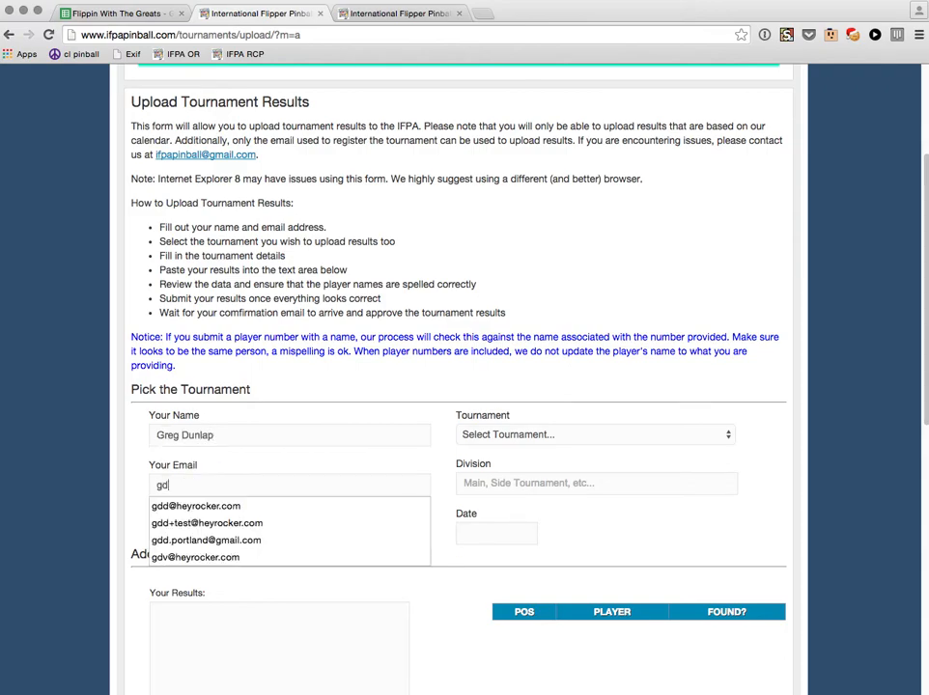
{"action": "key", "text": "Down"}
{"action": "key", "text": "Return"}
{"action": "key", "text": "Tab"}
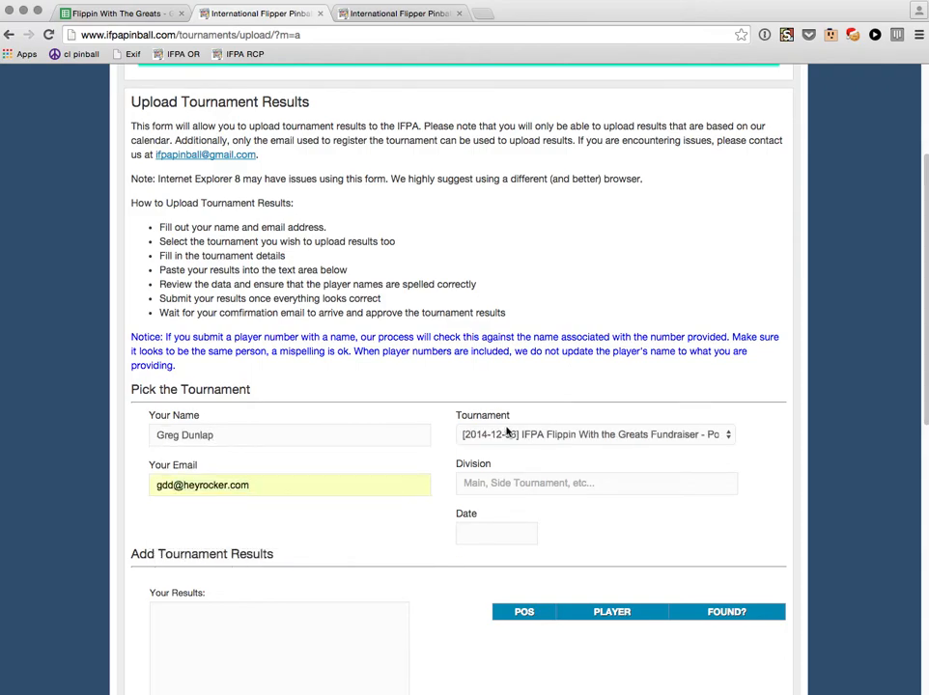
Choose the 2014-12-06 Flippin With the Greats tournament, division Main, dated 2014-12-06.
{"action": "left_click", "coordinate": [549, 433]}
{"action": "left_click", "coordinate": [563, 437]}
{"action": "left_click", "coordinate": [589, 491]}
{"action": "type", "text": "Main"}
{"action": "key", "text": "Tab"}
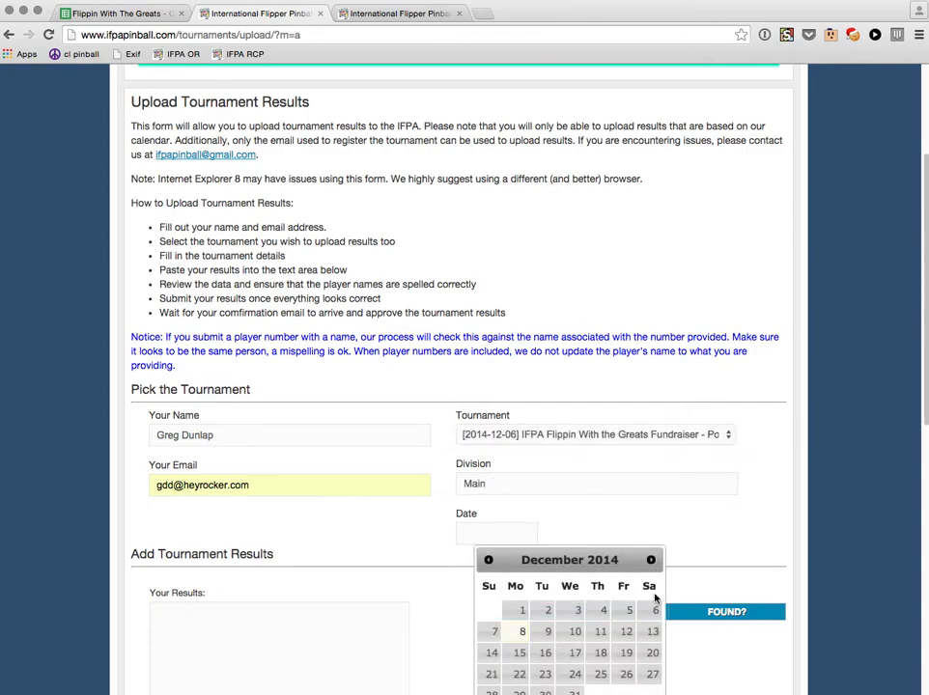
{"action": "left_click", "coordinate": [686, 630]}
Copy positions and names A2:B17 from the Main Tournament Qualifying sheet, then return to the form.
{"action": "key", "text": "ctrl+shift+Tab"}
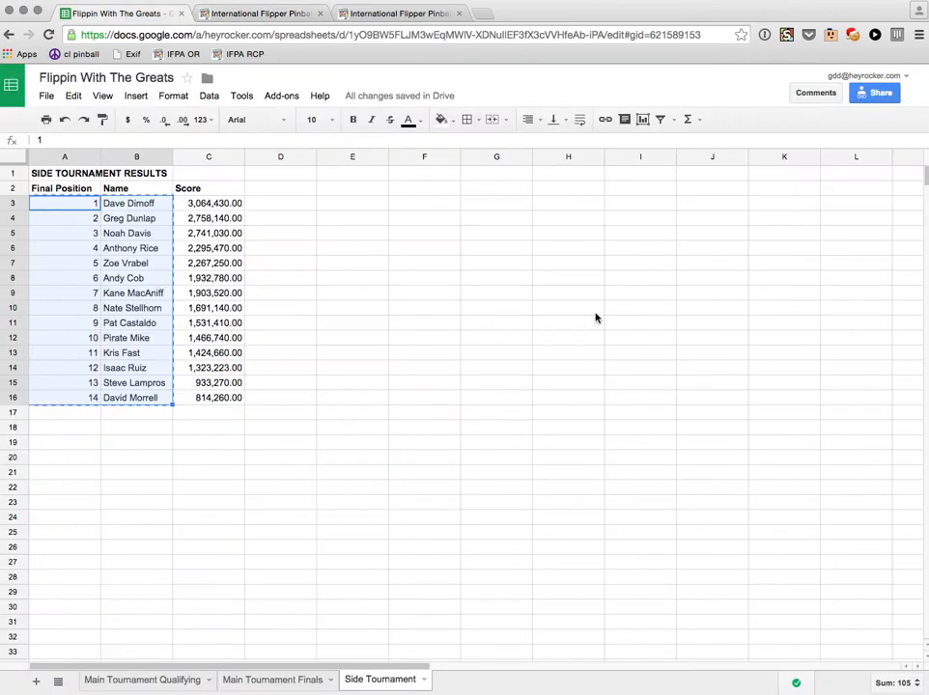
{"action": "left_click", "coordinate": [139, 686]}
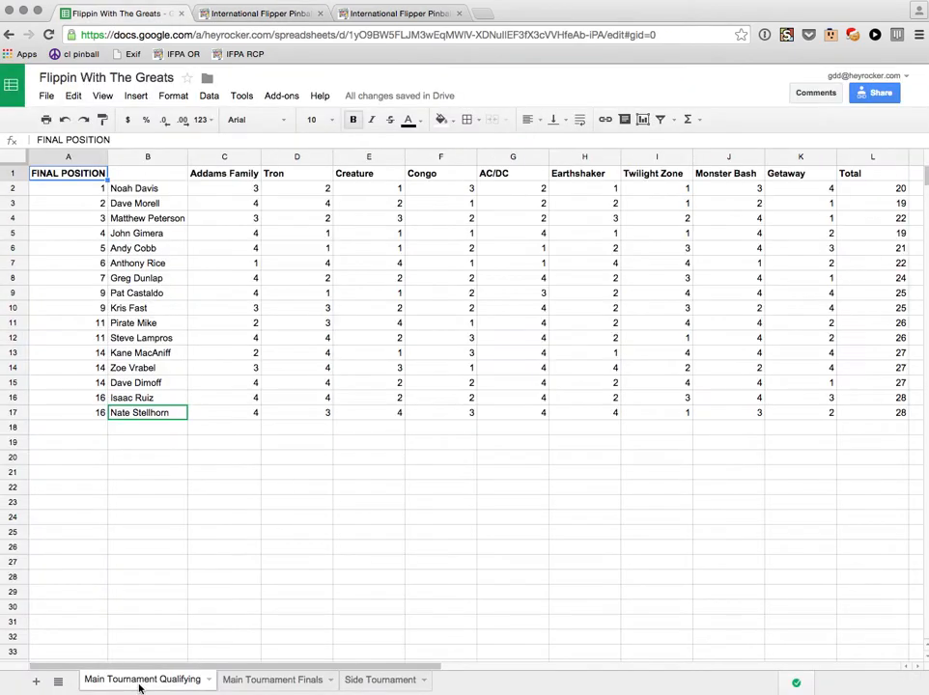
{"action": "scroll", "coordinate": [493, 572], "scroll_direction": "right", "scroll_amount": 5}
{"action": "scroll", "coordinate": [493, 573], "scroll_direction": "left", "scroll_amount": 5}
{"action": "left_click", "coordinate": [71, 190]}
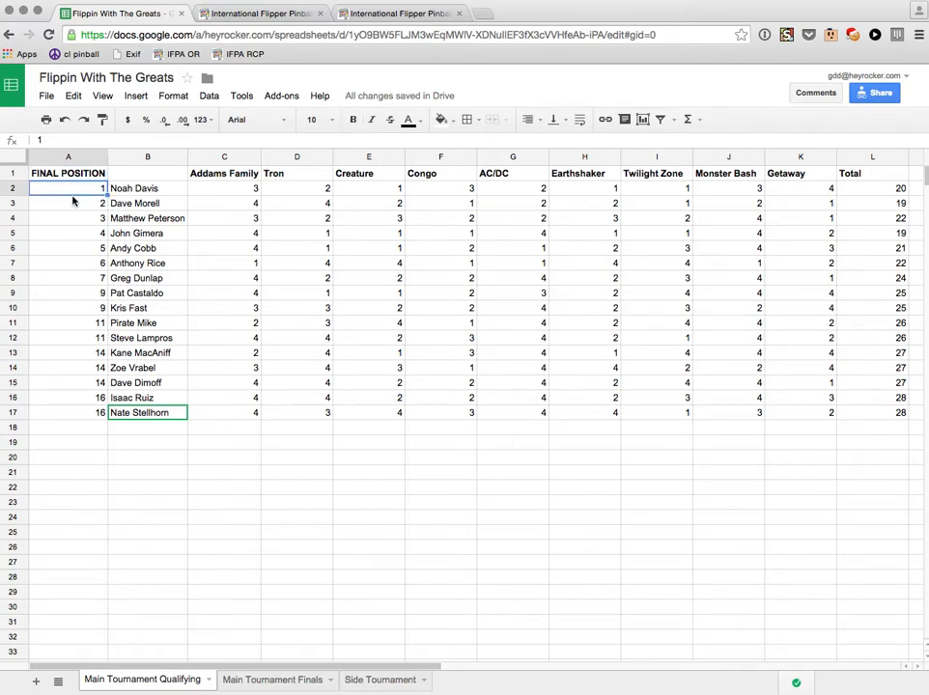
{"action": "left_click", "coordinate": [156, 415], "text": "shift"}
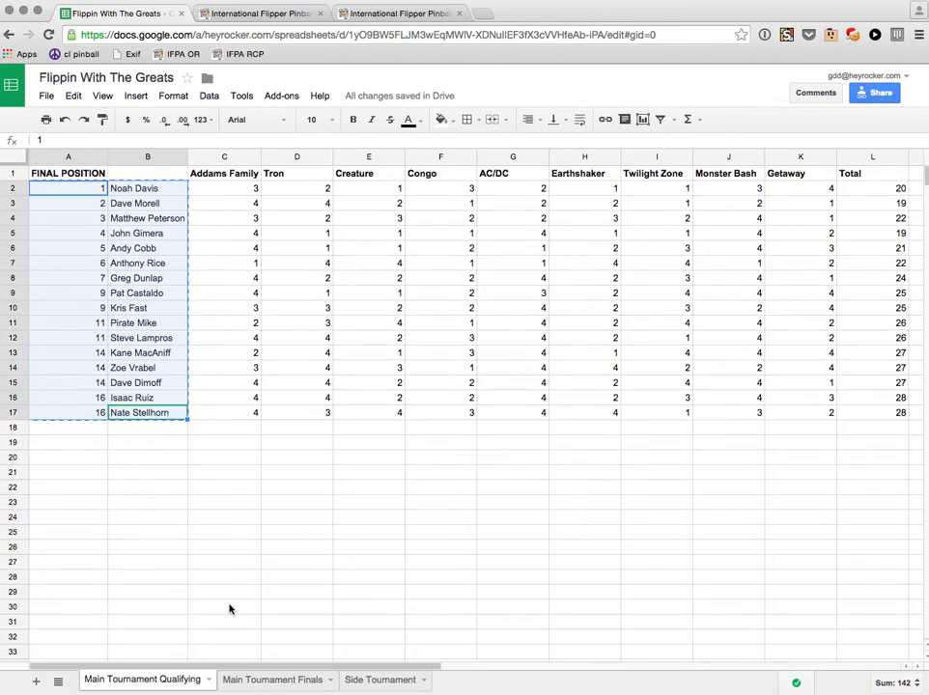
{"action": "key", "text": "ctrl+Tab"}
{"action": "scroll", "coordinate": [288, 575], "scroll_direction": "down", "scroll_amount": 3}
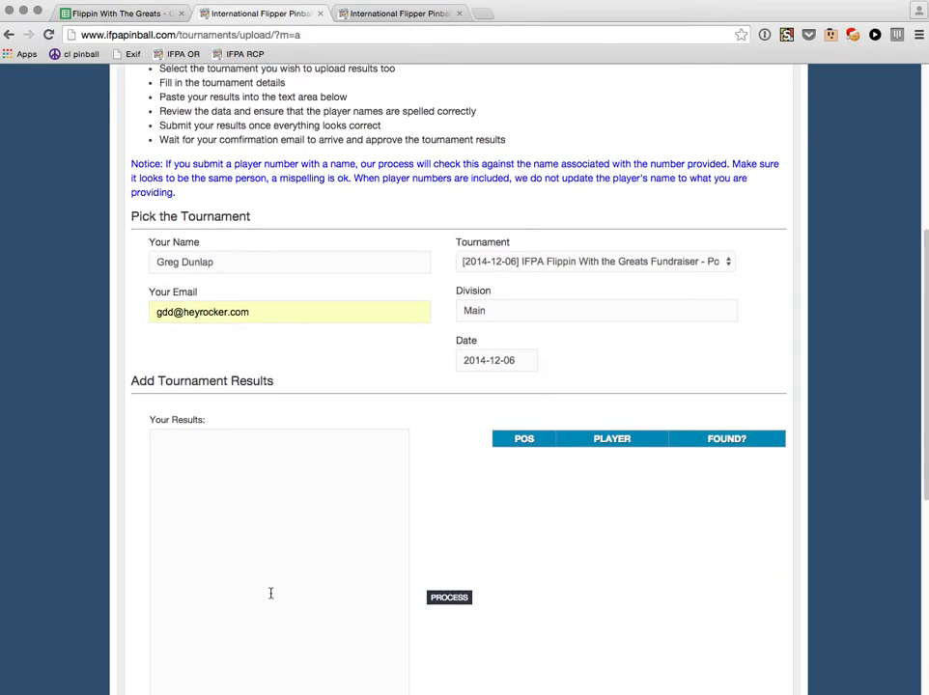
Paste the qualifying results and replace the tab with a comma on the first nine lines.
{"action": "left_click", "coordinate": [346, 521]}
{"action": "type", "text": "1\tNoah Davis 2\tDave Morell 3\tMatthew Peterson 4\tJohn Gimera 5\tAndy Cobb 6\tAnthony Rice 7\tGreg Dunlap 8\tPat Castaldo 9\tKris Fast 11\tPirate Mike 11\tSteve Lampros 14\tKane MacAniff 14\tZoe Vrabel 14\tDave Dimoff 16\tIsaac Ruiz 16\tNate Stellhorn"}
{"action": "key", "text": "super+Up"}
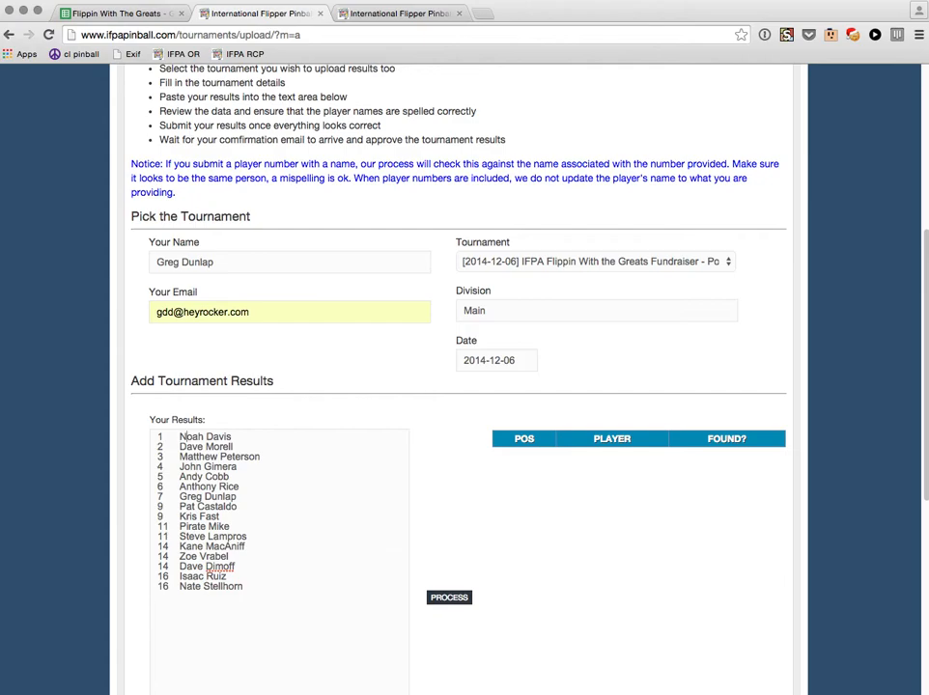
{"action": "key", "text": "BackSpace"}
{"action": "type", "text": ","}
{"action": "key", "text": "Down"}
{"action": "key", "text": "BackSpace"}
{"action": "type", "text": ","}
{"action": "key", "text": "BackSpace"}
{"action": "type", "text": ","}
{"action": "key", "text": "BackSpace"}
{"action": "type", "text": ","}
{"action": "key", "text": "Down"}
{"action": "key", "text": "BackSpace"}
{"action": "type", "text": ","}
{"action": "key", "text": "Down"}
{"action": "key", "text": "BackSpace"}
{"action": "type", "text": ","}
{"action": "key", "text": "Down"}
{"action": "key", "text": "BackSpace"}
{"action": "type", "text": ","}
{"action": "key", "text": "Down"}
{"action": "key", "text": "BackSpace"}
{"action": "type", "text": ","}
{"action": "key", "text": "Down"}
{"action": "key", "text": "BackSpace"}
{"action": "type", "text": ","}
Comma-separate both position-11 lines, swapping a nickname and a short first name for registered names.
{"action": "key", "text": "Down"}
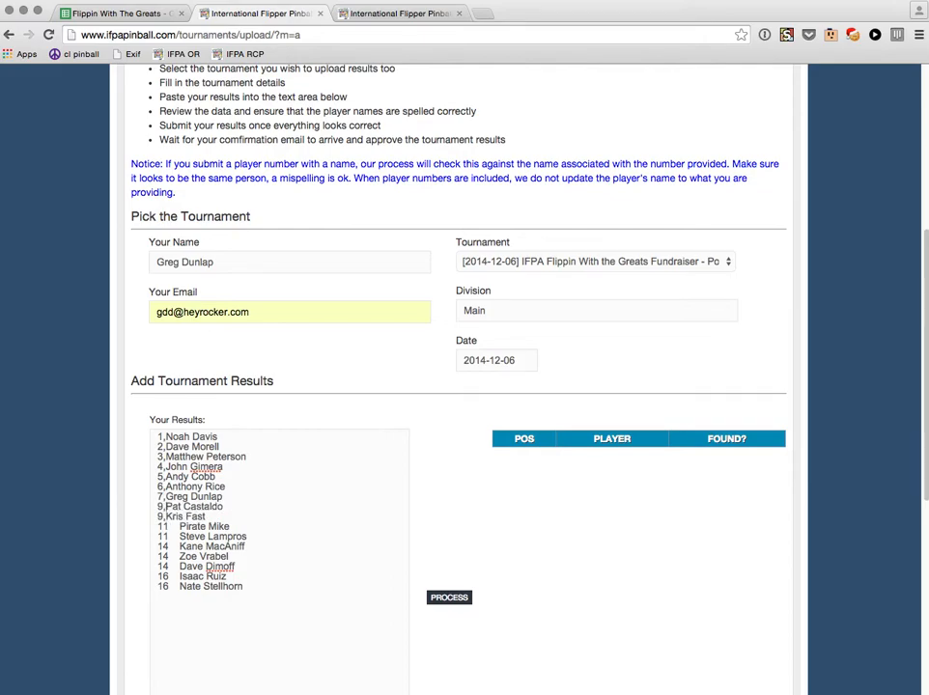
{"action": "key", "text": "BackSpace"}
{"action": "type", "text": ","}
{"action": "key", "text": "shift+End"}
{"action": "type", "text": "Mike Smith PDX"}
{"action": "key", "text": "Delete"}
{"action": "type", "text": ","}
{"action": "key", "text": "Right"}
{"action": "key", "text": "shift+Right"}
{"action": "key", "text": "shift+Right"}
{"action": "key", "text": "shift+Right"}
{"action": "key", "text": "shift+Right"}
{"action": "type", "text": ",S. August"}
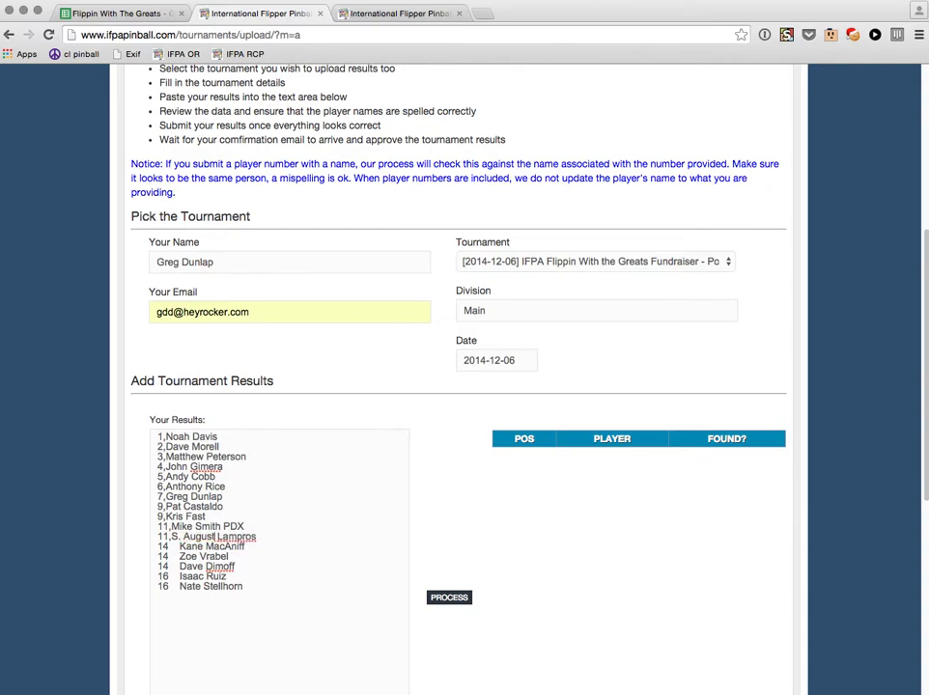
Comma-separate the position-14 and position-16 lines and spell out the last player's full first name.
{"action": "key", "text": "super+Left"}
{"action": "key", "text": "Down"}
{"action": "key", "text": "Right"}
{"action": "key", "text": "shift+Right"}
{"action": "type", "text": ","}
{"action": "key", "text": "Down"}
{"action": "key", "text": "shift+Right"}
{"action": "type", "text": ","}
{"action": "key", "text": "Down"}
{"action": "key", "text": "shift+Right"}
{"action": "type", "text": ","}
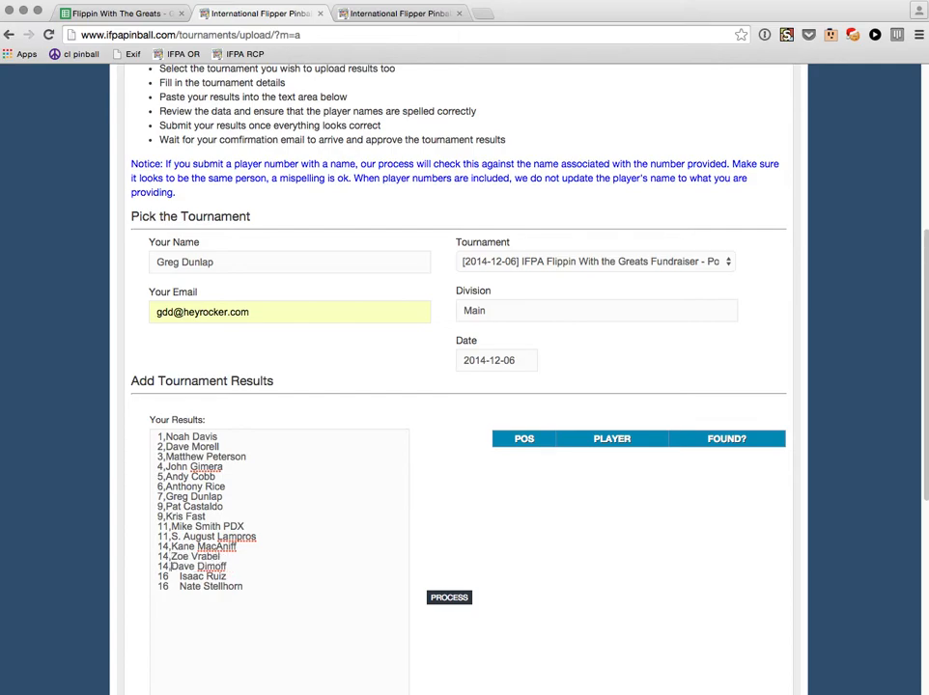
{"action": "key", "text": "shift+Right"}
{"action": "type", "text": ","}
{"action": "key", "text": "Down"}
{"action": "key", "text": "Delete"}
{"action": "type", "text": ","}
{"action": "key", "text": "Right"}
{"action": "key", "text": "Right"}
{"action": "key", "text": "Right"}
{"action": "key", "text": "Delete"}
{"action": "type", "text": "hya"}
{"action": "key", "text": "BackSpace"}
{"action": "key", "text": "BackSpace"}
{"action": "type", "text": "n"}
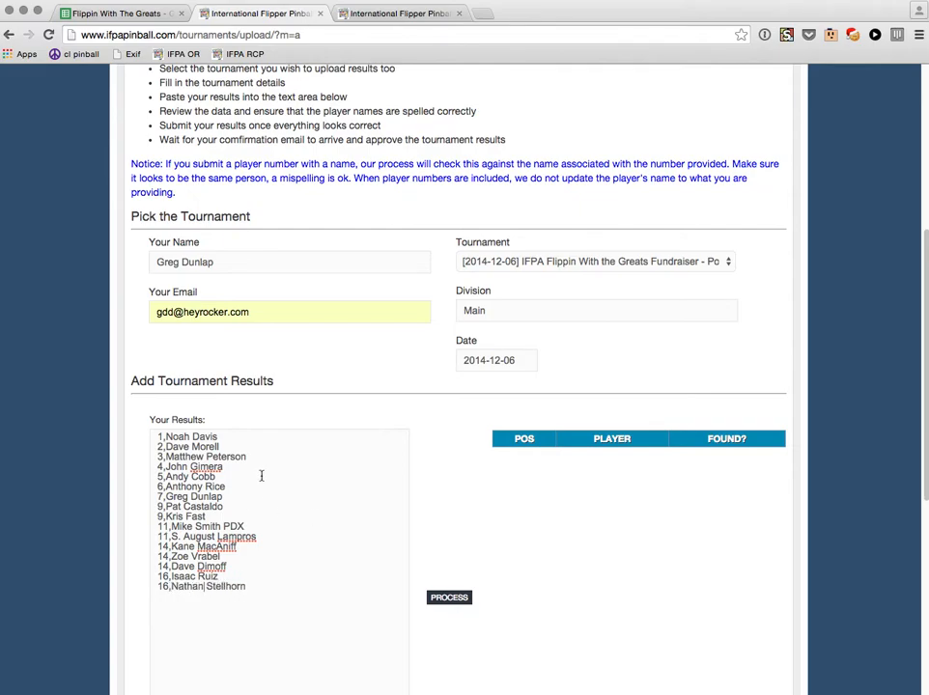
Process the results, add the missing 'r' to the second player's surname, and reprocess.
{"action": "left_click", "coordinate": [451, 600]}
{"action": "scroll", "coordinate": [425, 681], "scroll_direction": "down", "scroll_amount": 2}
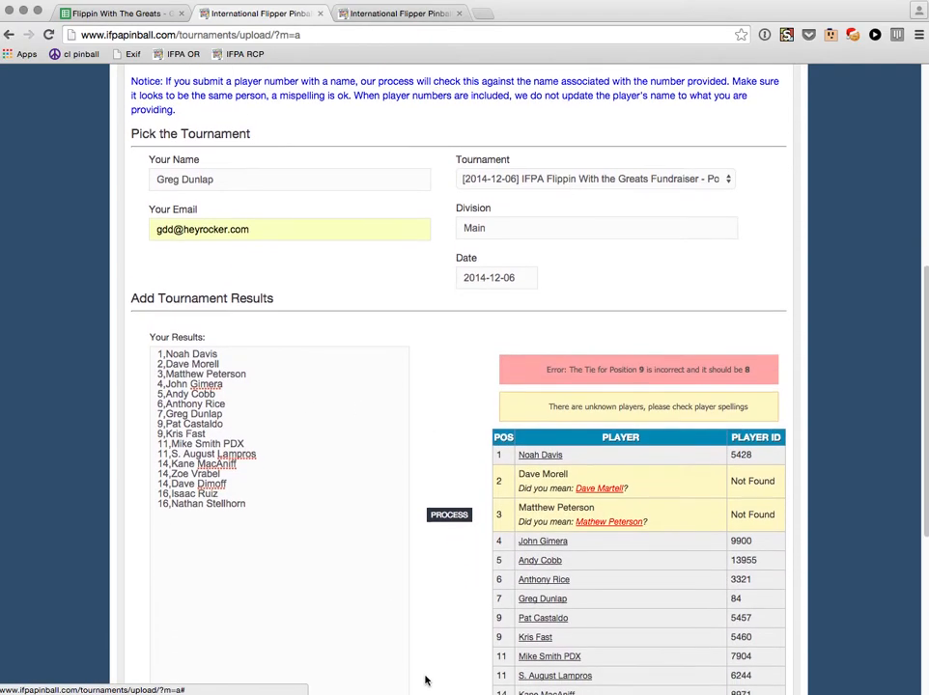
{"action": "scroll", "coordinate": [425, 676], "scroll_direction": "down", "scroll_amount": 2}
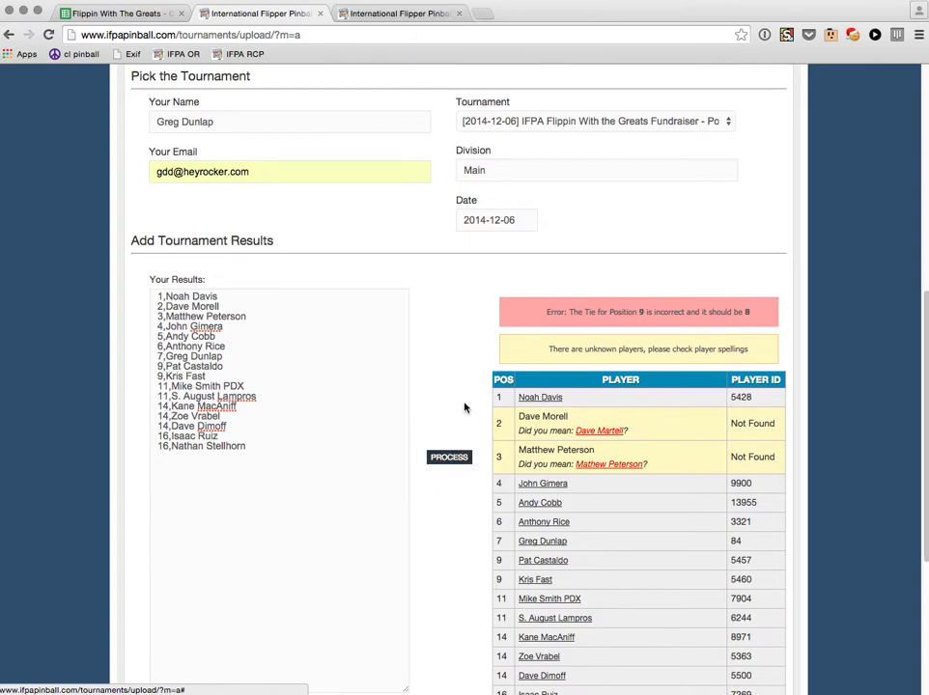
{"action": "scroll", "coordinate": [464, 408], "scroll_direction": "down", "scroll_amount": 1}
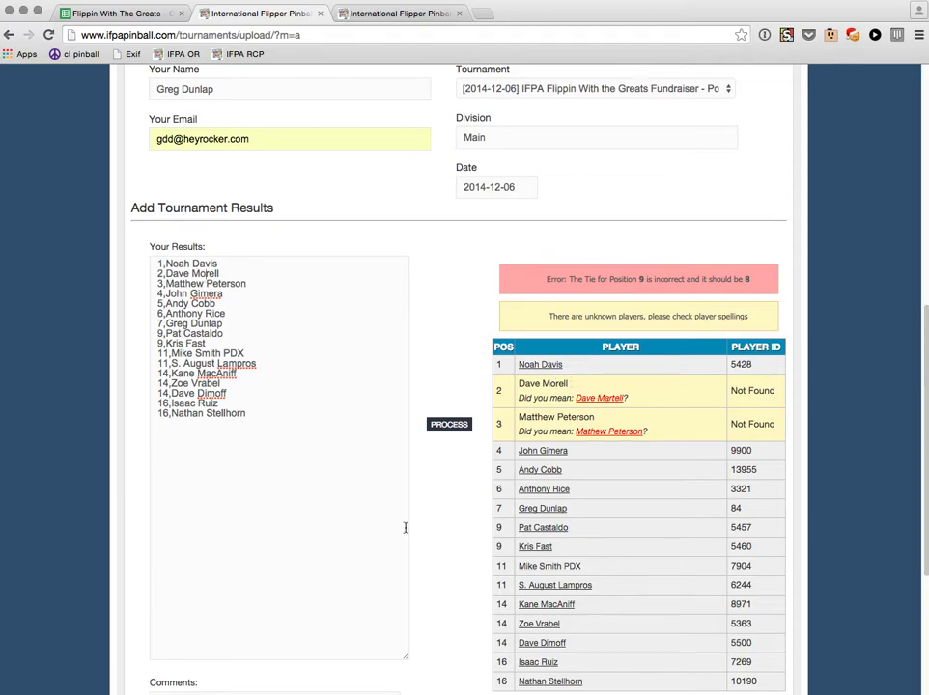
{"action": "type", "text": "r"}
{"action": "left_click", "coordinate": [449, 423]}
Accept the Did you mean suggestion for the third player, then select the second results line.
{"action": "left_click", "coordinate": [614, 435]}
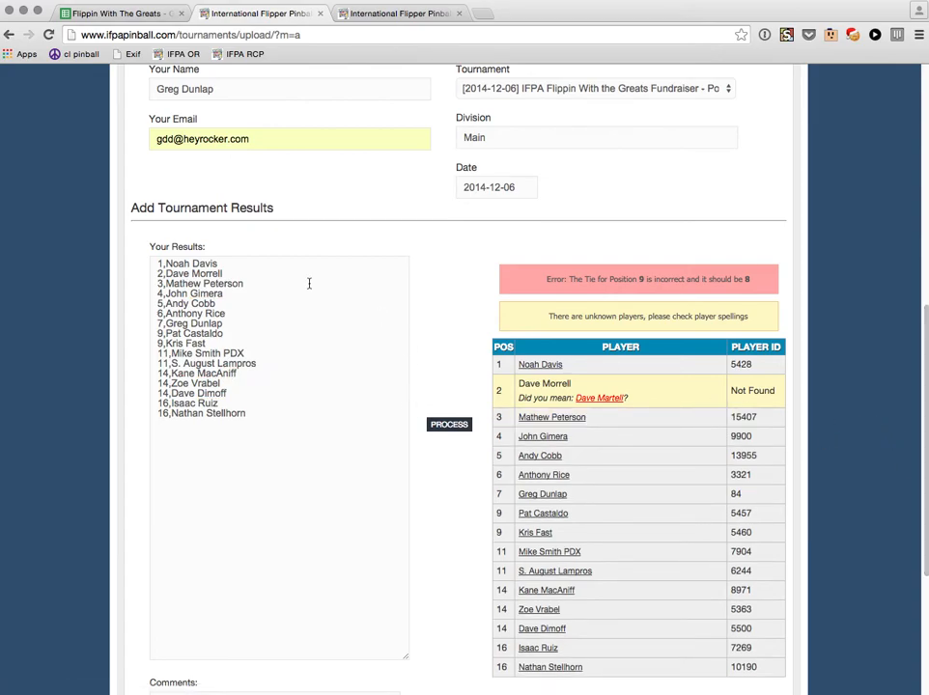
{"action": "triple_click", "coordinate": [217, 276]}
{"action": "left_click", "coordinate": [239, 273]}
Search Player Search for the second-place surname to find the player's exact registered name.
{"action": "double_click", "coordinate": [212, 274]}
{"action": "key", "text": "ctrl+c"}
{"action": "key", "text": "ctrl+Tab"}
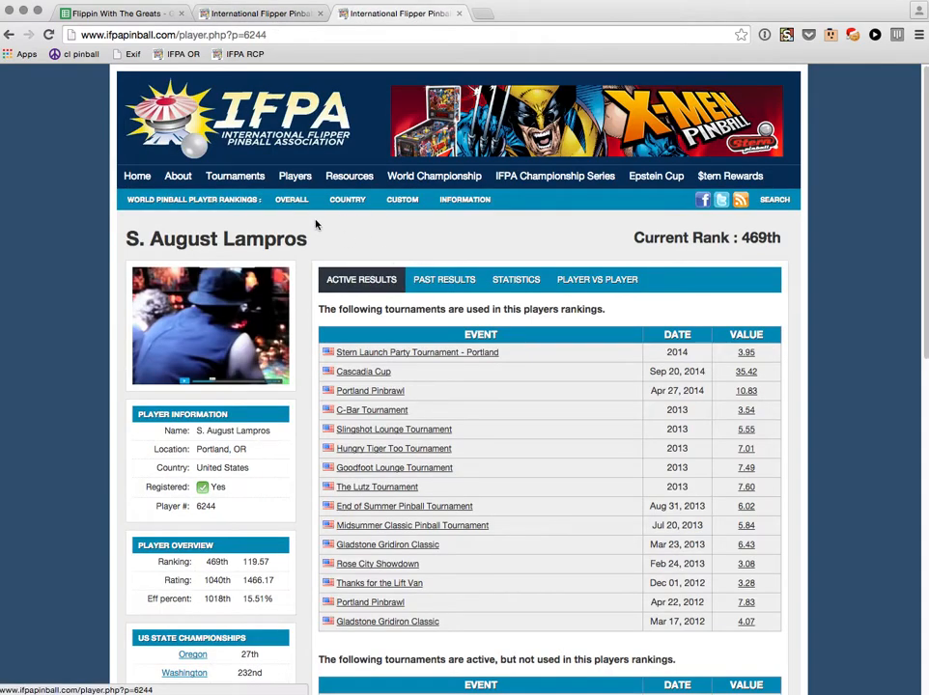
{"action": "mouse_move", "coordinate": [295, 178]}
{"action": "left_click", "coordinate": [293, 200]}
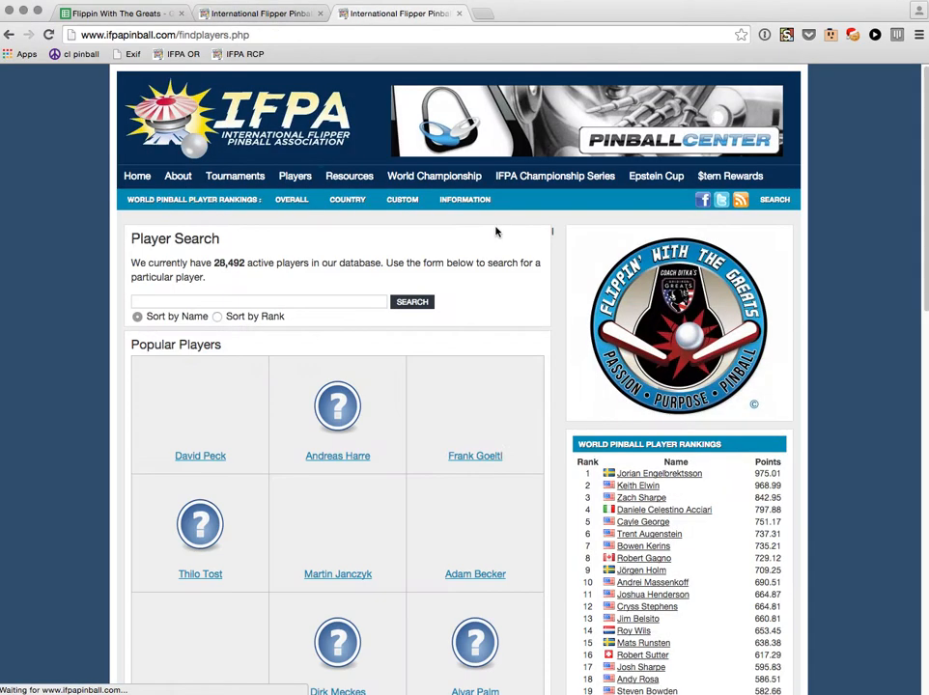
{"action": "left_click", "coordinate": [322, 299]}
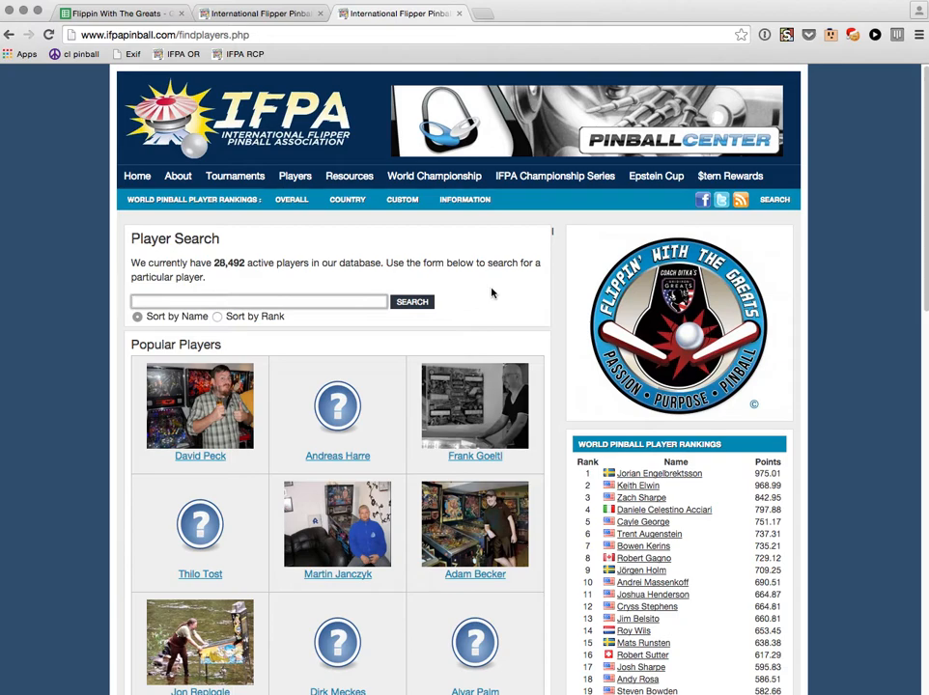
{"action": "key", "text": "ctrl+v"}
{"action": "left_click", "coordinate": [412, 304]}
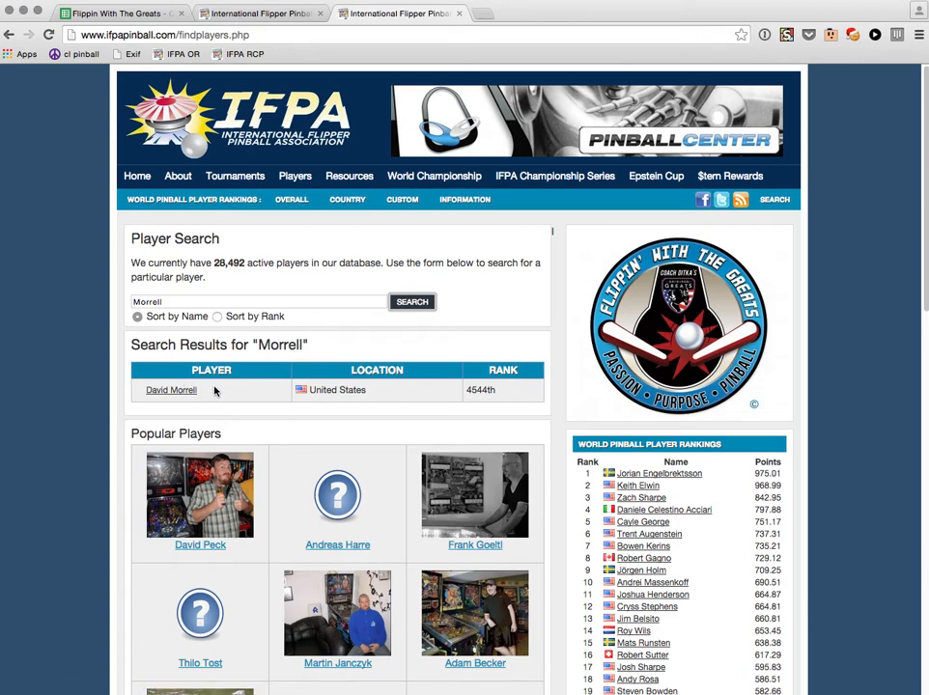
{"action": "key", "text": "ctrl+shift+Tab"}
{"action": "left_click", "coordinate": [190, 280]}
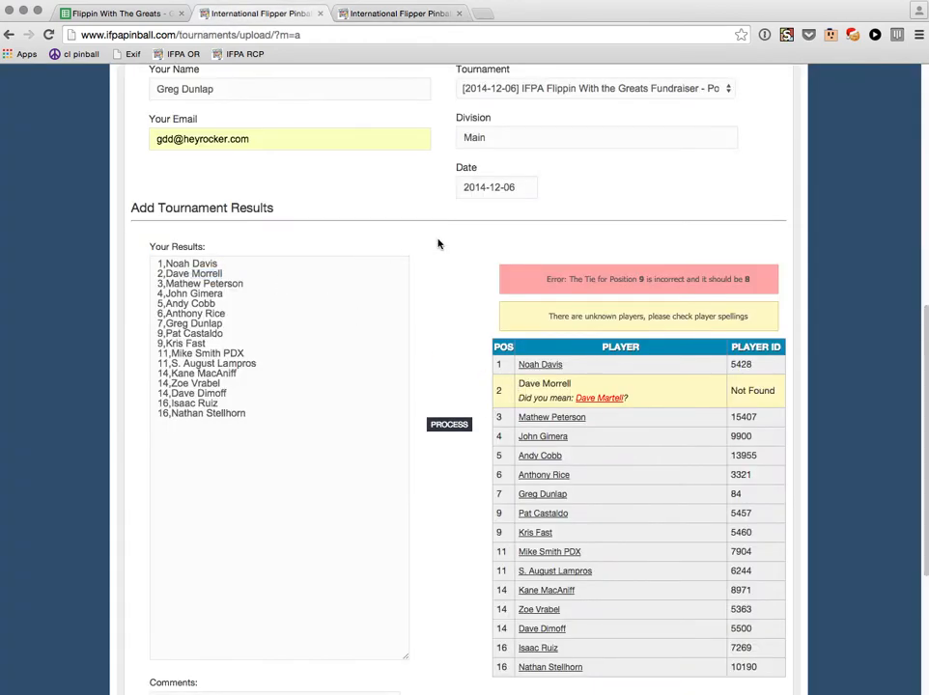
Correct the second-place player's first name and reprocess the results against the player database.
{"action": "key", "text": "BackSpace"}
{"action": "type", "text": "id"}
{"action": "scroll", "coordinate": [421, 242], "scroll_direction": "down", "scroll_amount": 1}
{"action": "left_click", "coordinate": [457, 410]}
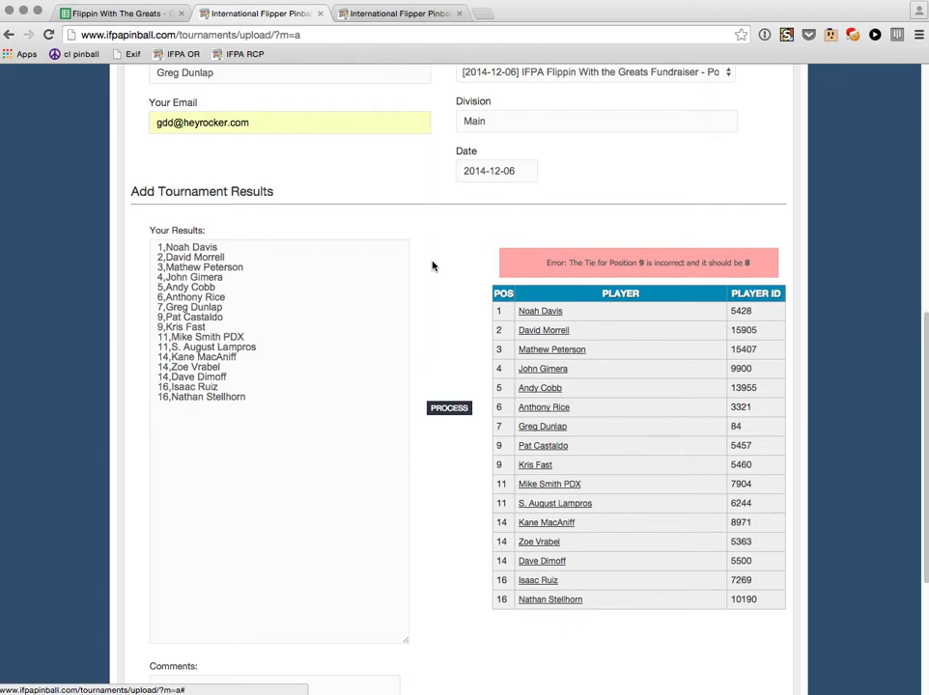
Change the position of both tied 9th-place lines from 9 to 8.
{"action": "scroll", "coordinate": [431, 266], "scroll_direction": "down", "scroll_amount": 1}
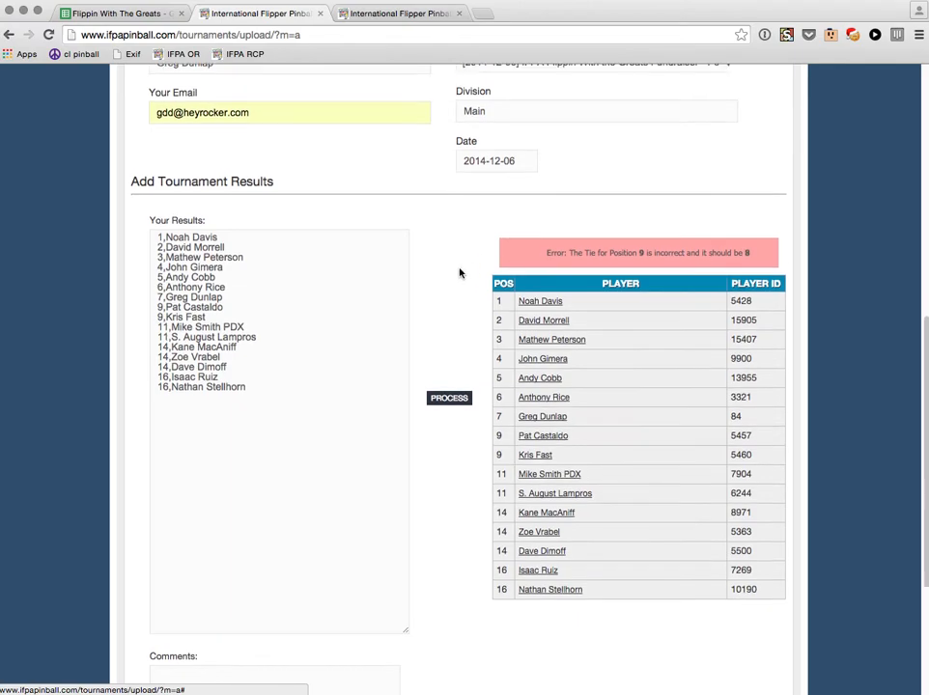
{"action": "scroll", "coordinate": [461, 270], "scroll_direction": "down", "scroll_amount": 1}
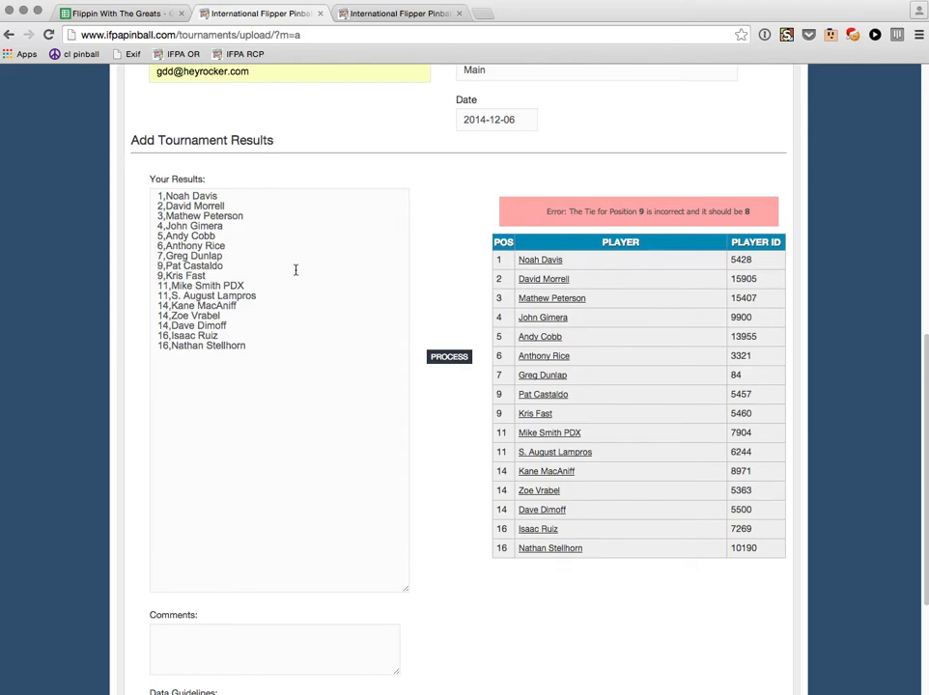
{"action": "key", "text": "Right"}
{"action": "key", "text": "BackSpace"}
{"action": "type", "text": "8"}
{"action": "key", "text": "Down"}
{"action": "key", "text": "BackSpace"}
{"action": "type", "text": "8"}
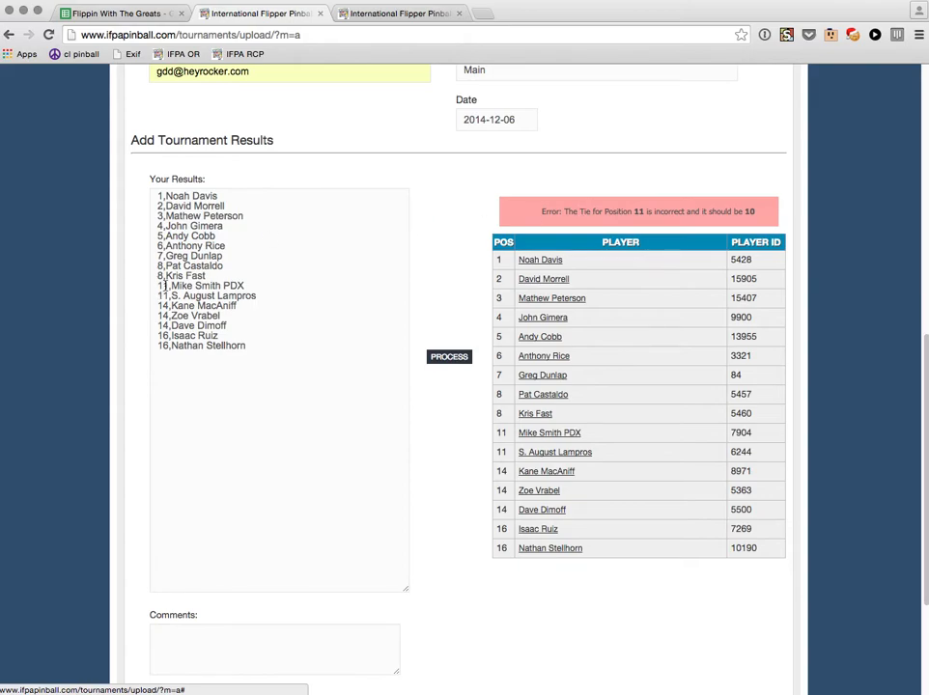
Change both 11th-place ties to 10, re-validate, and read the remaining tie error.
{"action": "key", "text": "BackSpace"}
{"action": "type", "text": "0"}
{"action": "key", "text": "Down"}
{"action": "key", "text": "BackSpace"}
{"action": "type", "text": "0"}
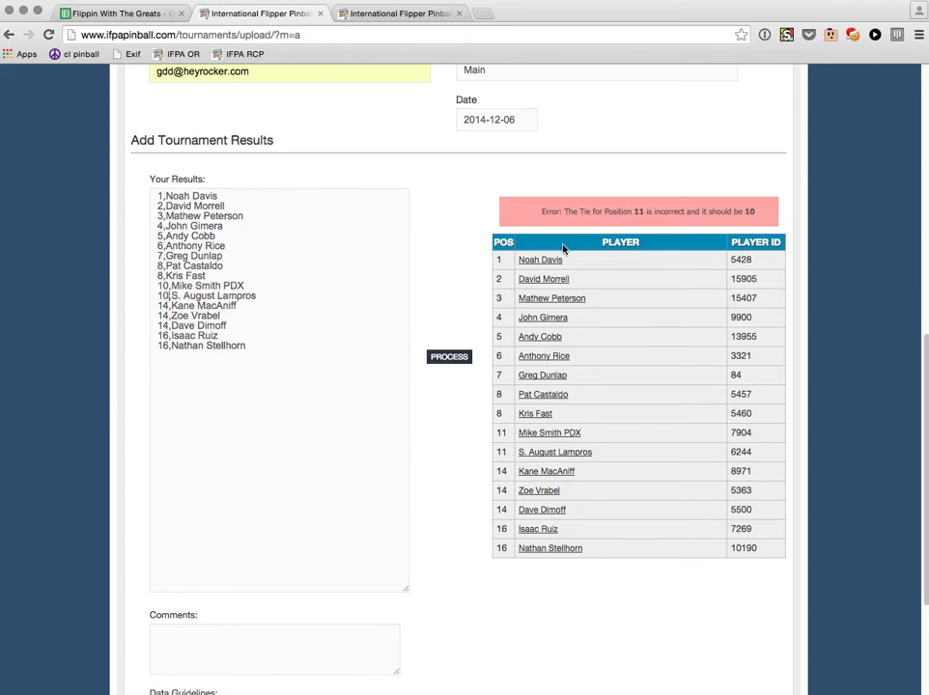
{"action": "left_click", "coordinate": [461, 359]}
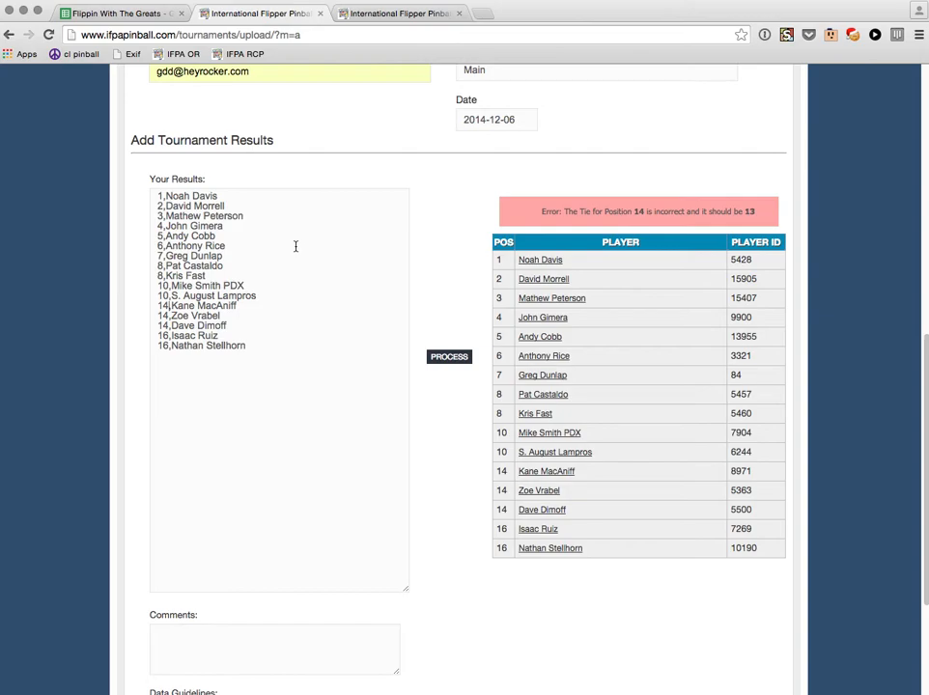
{"action": "left_click_drag", "start_coordinate": [541, 212], "coordinate": [754, 216]}
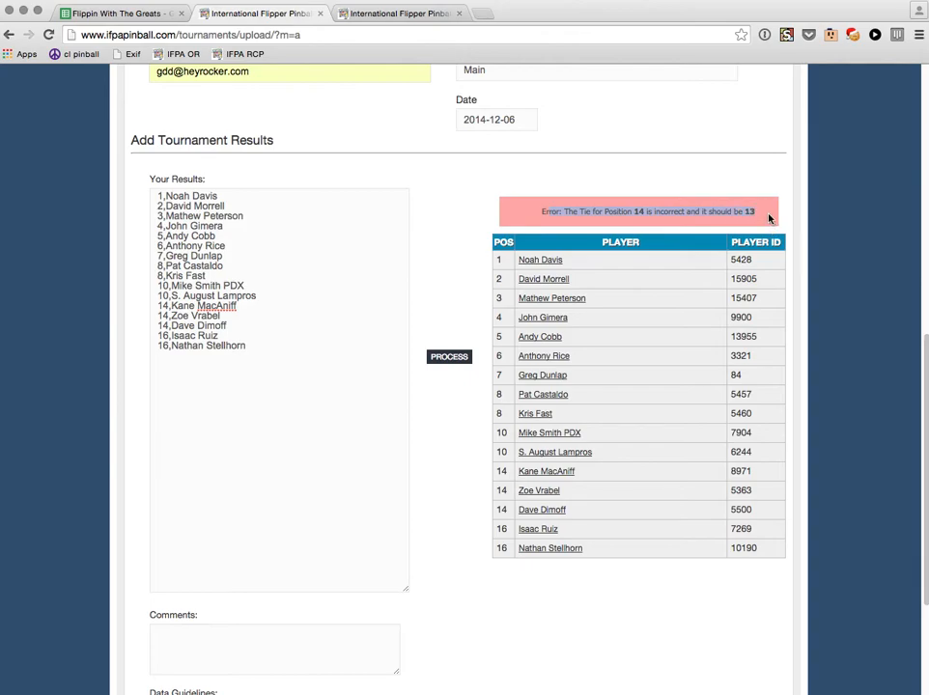
Renumber the three 14th-place tied lines to 13 and re-validate the results.
{"action": "left_click", "coordinate": [159, 305]}
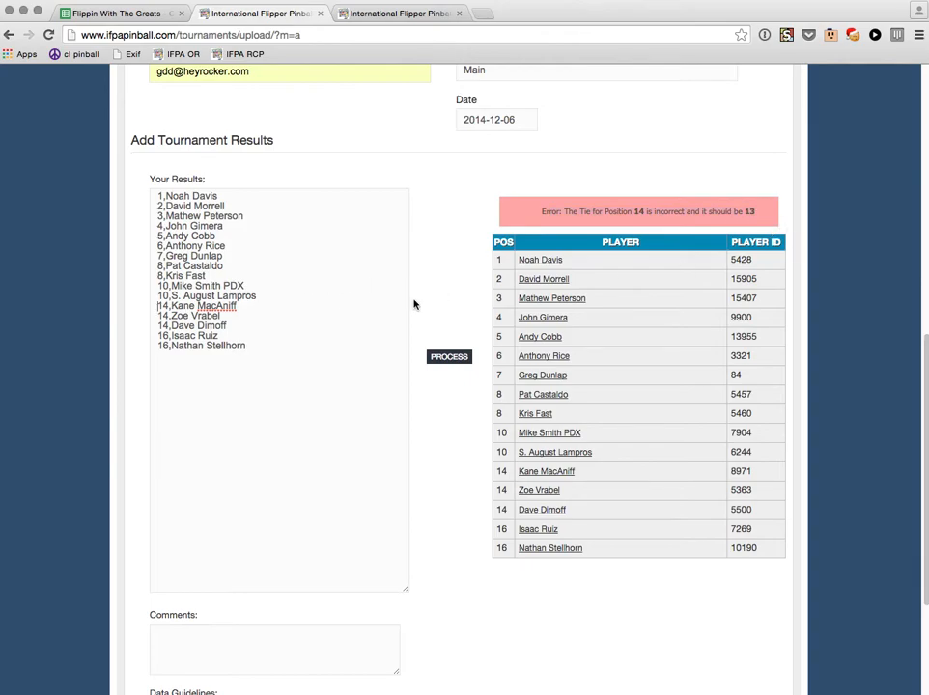
{"action": "key", "text": "Right"}
{"action": "key", "text": "Right"}
{"action": "key", "text": "BackSpace"}
{"action": "type", "text": "3"}
{"action": "key", "text": "Down"}
{"action": "key", "text": "BackSpace"}
{"action": "type", "text": "3"}
{"action": "key", "text": "Down"}
{"action": "key", "text": "BackSpace"}
{"action": "type", "text": "3"}
{"action": "left_click", "coordinate": [447, 358]}
Change the last position from 16 to 15 and re-validate to clear the error.
{"action": "key", "text": "Down"}
{"action": "key", "text": "BackSpace"}
{"action": "type", "text": "5"}
{"action": "left_click", "coordinate": [446, 358]}
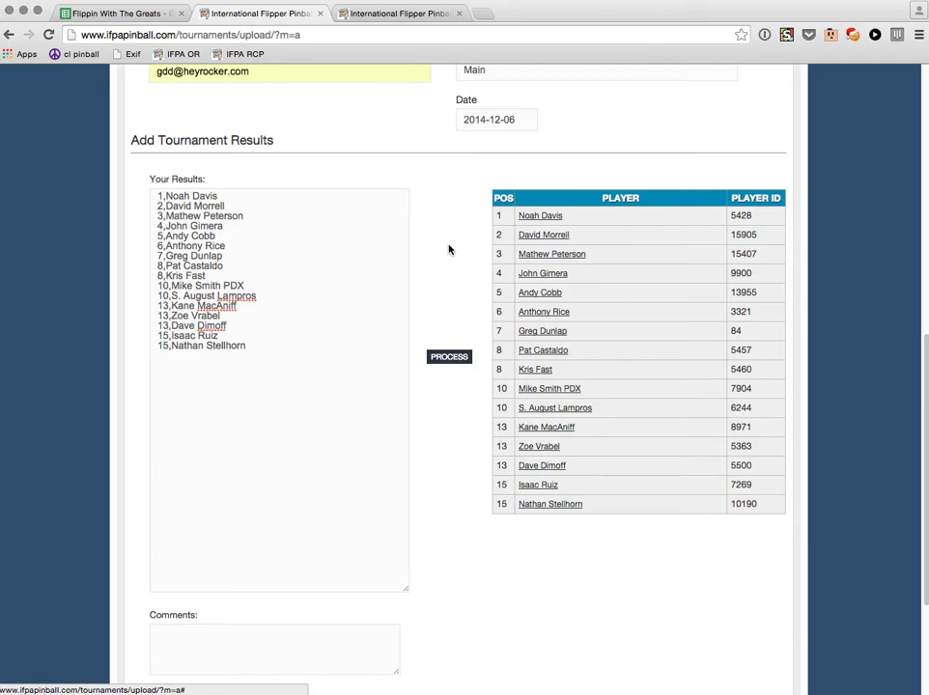
Submit the validated Main tournament results to IFPA.
{"action": "scroll", "coordinate": [448, 253], "scroll_direction": "down", "scroll_amount": 3}
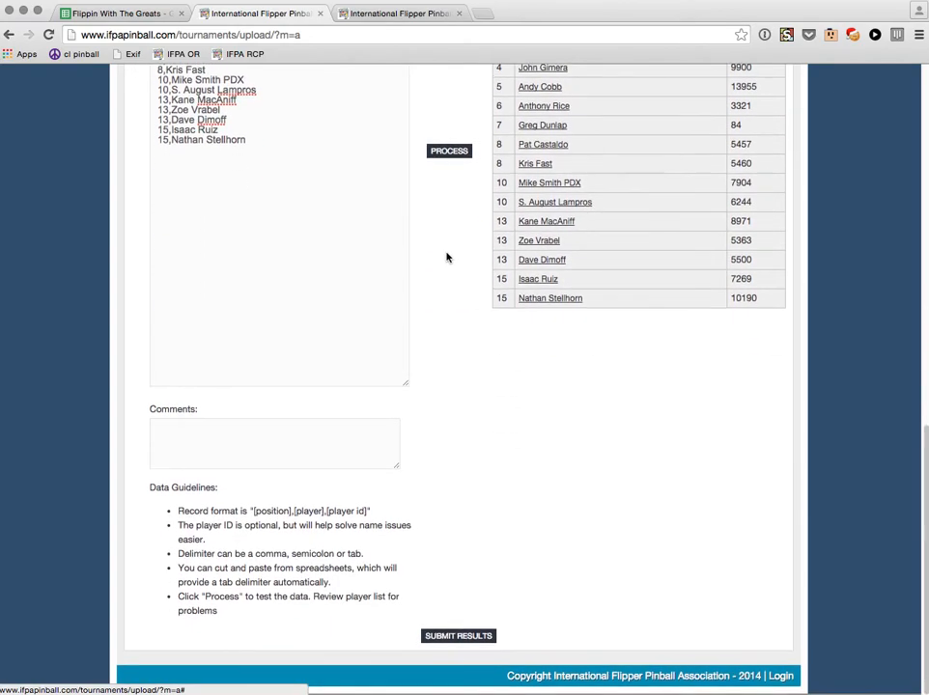
{"action": "scroll", "coordinate": [441, 261], "scroll_direction": "up", "scroll_amount": 3}
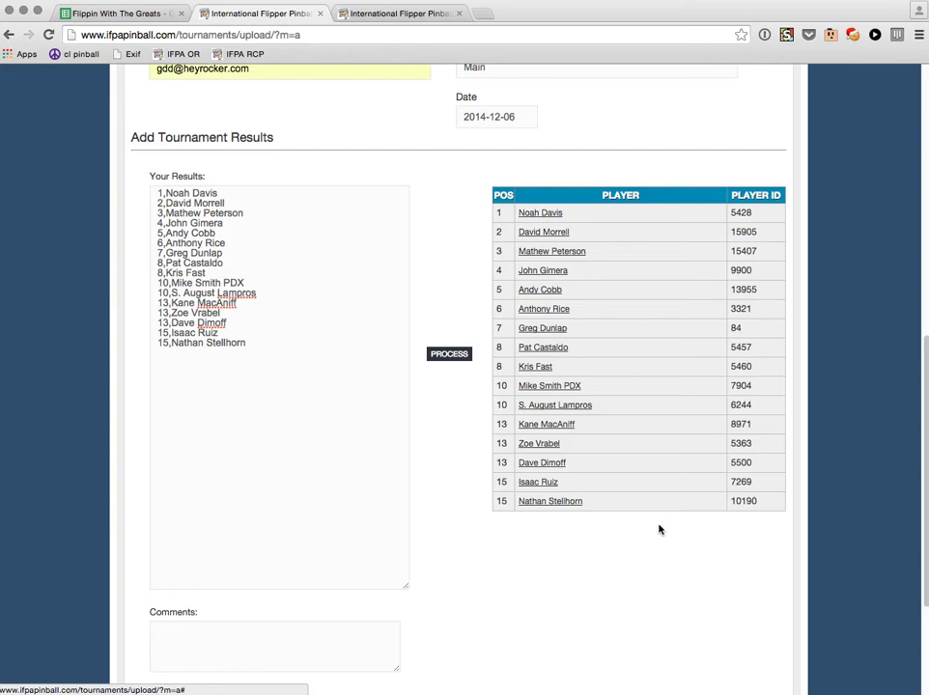
{"action": "scroll", "coordinate": [656, 533], "scroll_direction": "up", "scroll_amount": 2}
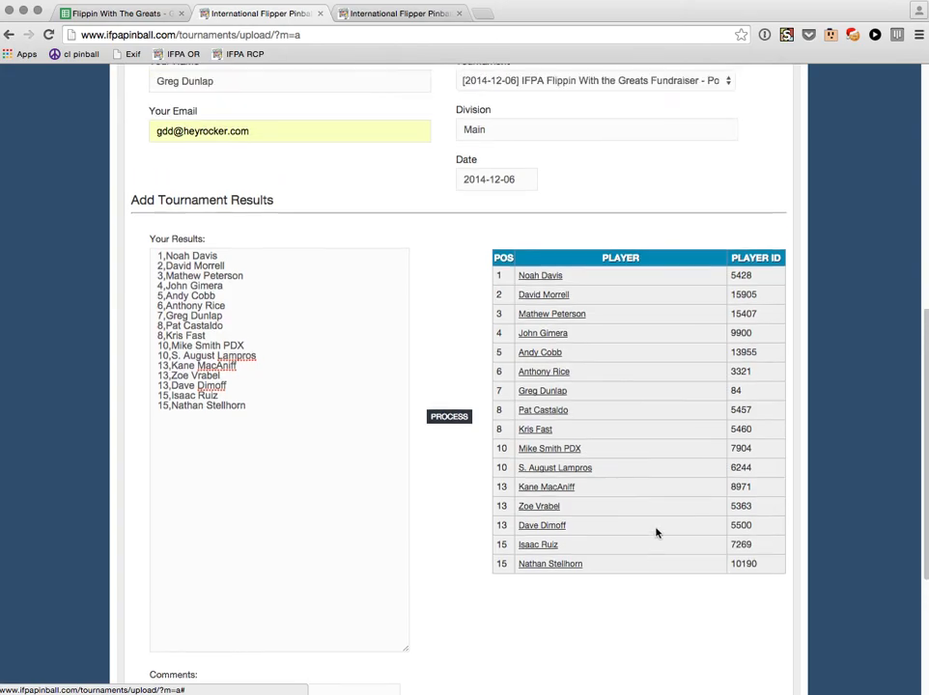
{"action": "scroll", "coordinate": [657, 531], "scroll_direction": "down", "scroll_amount": 5}
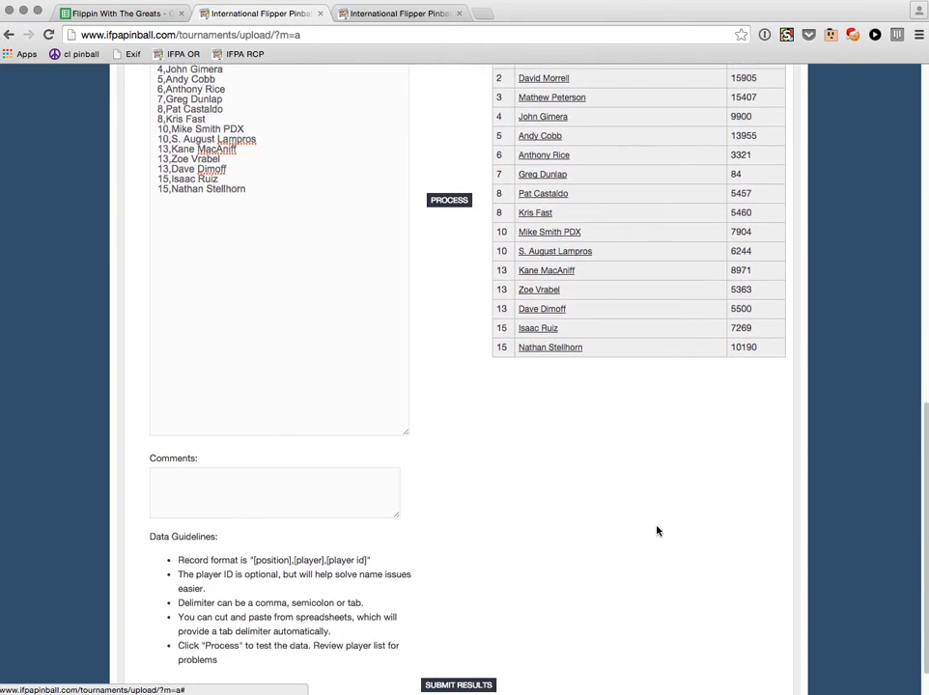
{"action": "left_click", "coordinate": [472, 686]}
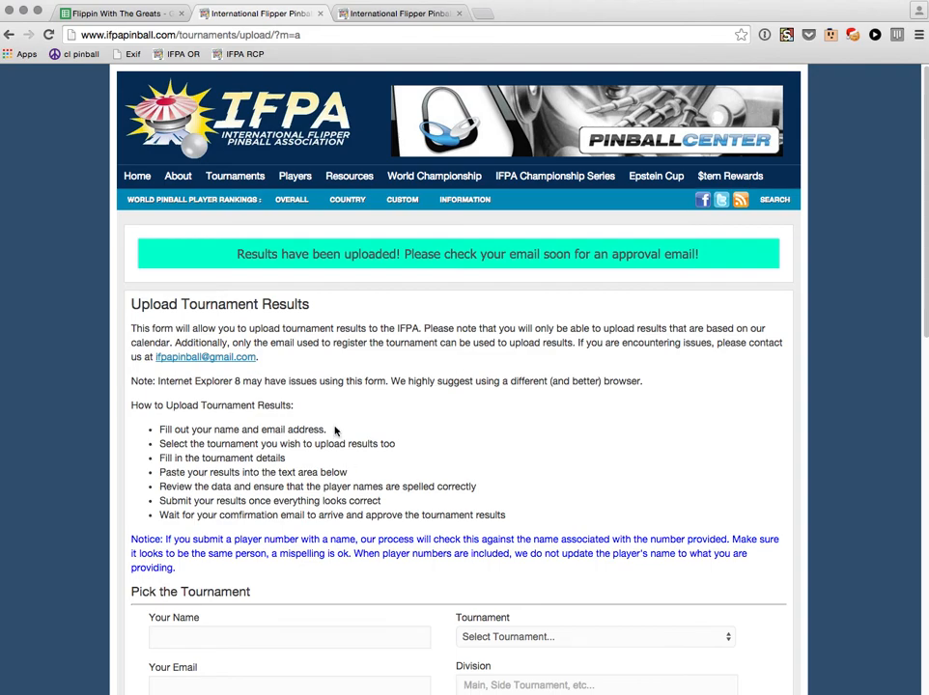
Return to the Flippin With The Greats spreadsheet, deselect the copied range, and open Main Tournament Finals.
{"action": "left_click", "coordinate": [141, 14]}
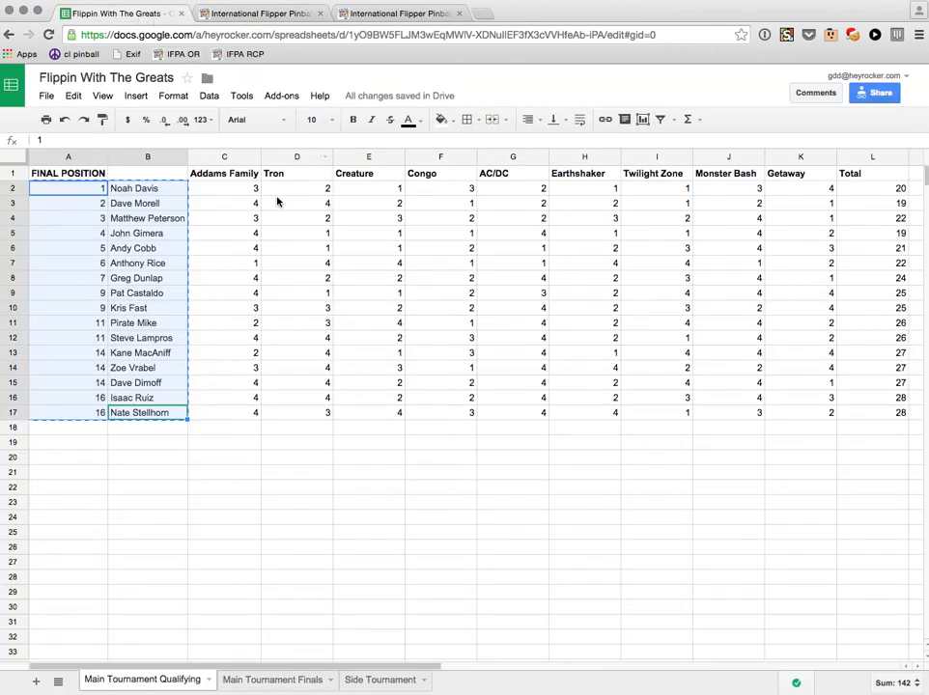
{"action": "left_click", "coordinate": [80, 189]}
{"action": "left_click", "coordinate": [79, 178]}
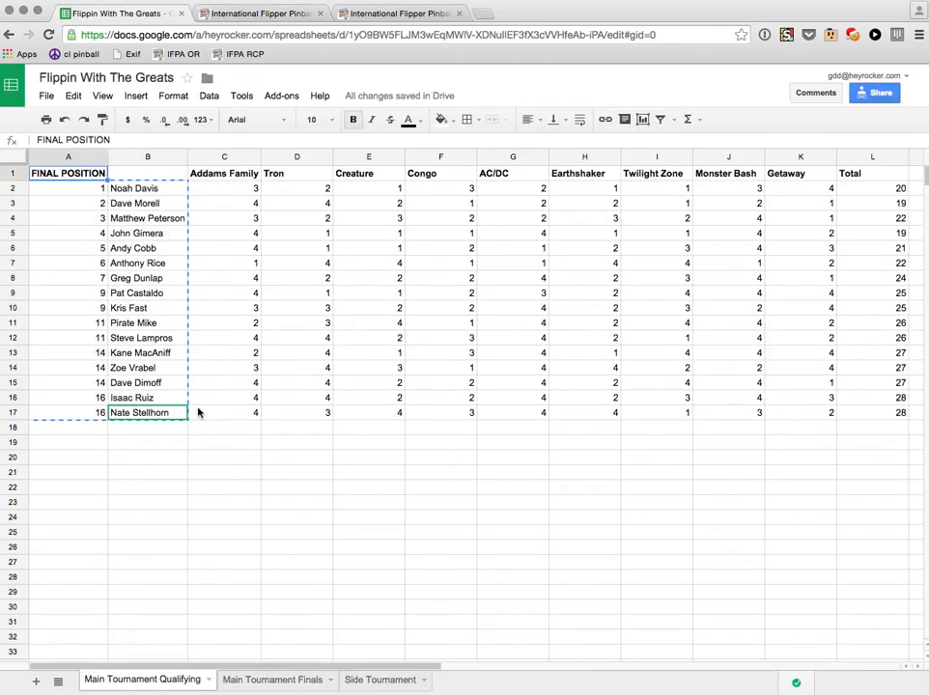
{"action": "left_click", "coordinate": [220, 456]}
{"action": "left_click", "coordinate": [71, 430]}
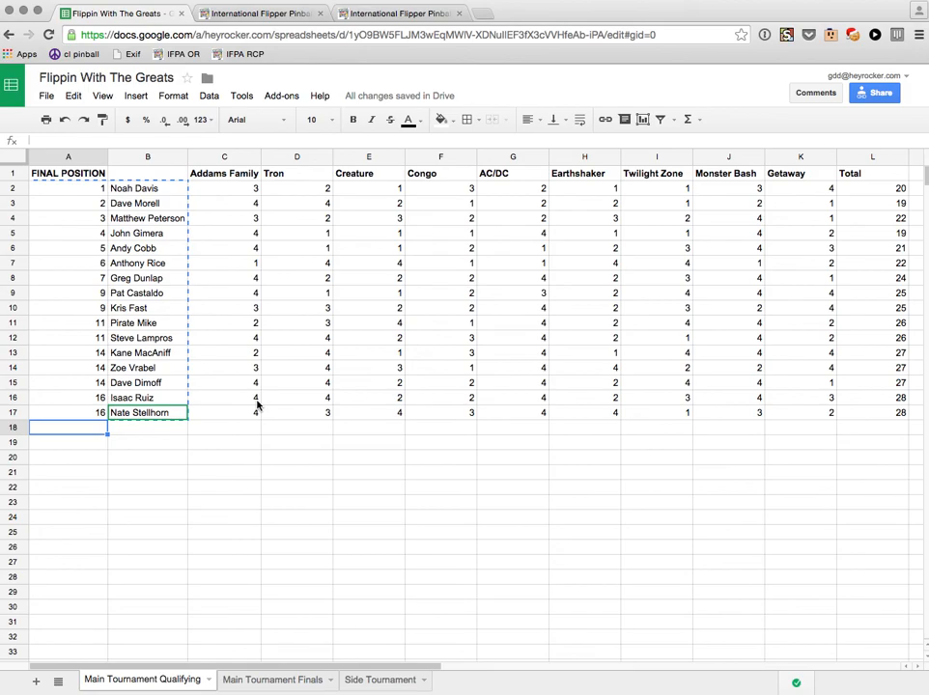
{"action": "left_click", "coordinate": [270, 679]}
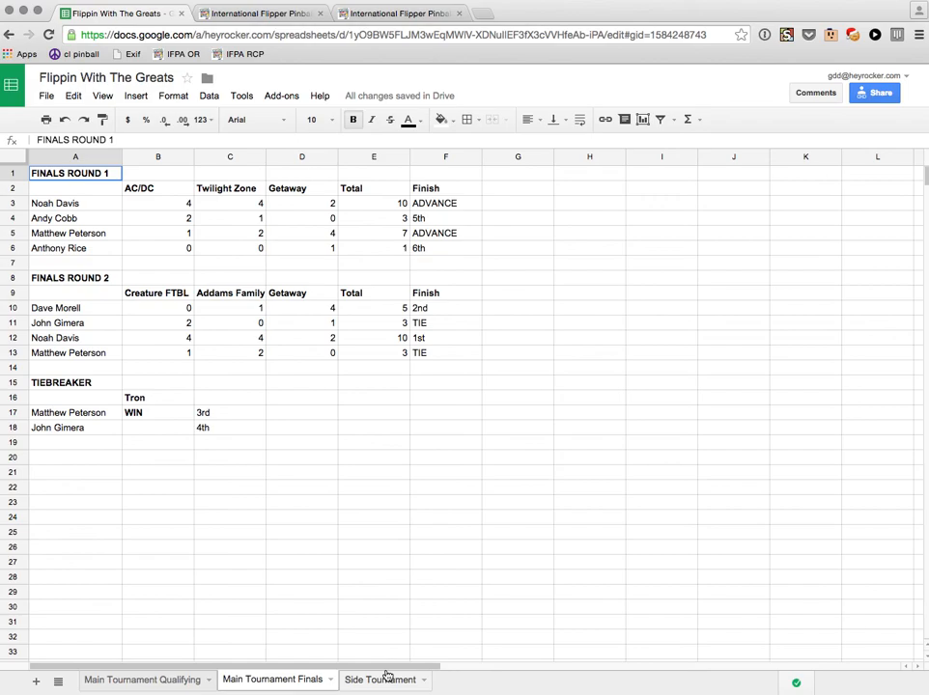
Return to the IFPA upload page showing the results-uploaded confirmation.
{"action": "left_click", "coordinate": [262, 14]}
{"action": "scroll", "coordinate": [427, 350], "scroll_direction": "down", "scroll_amount": 3}
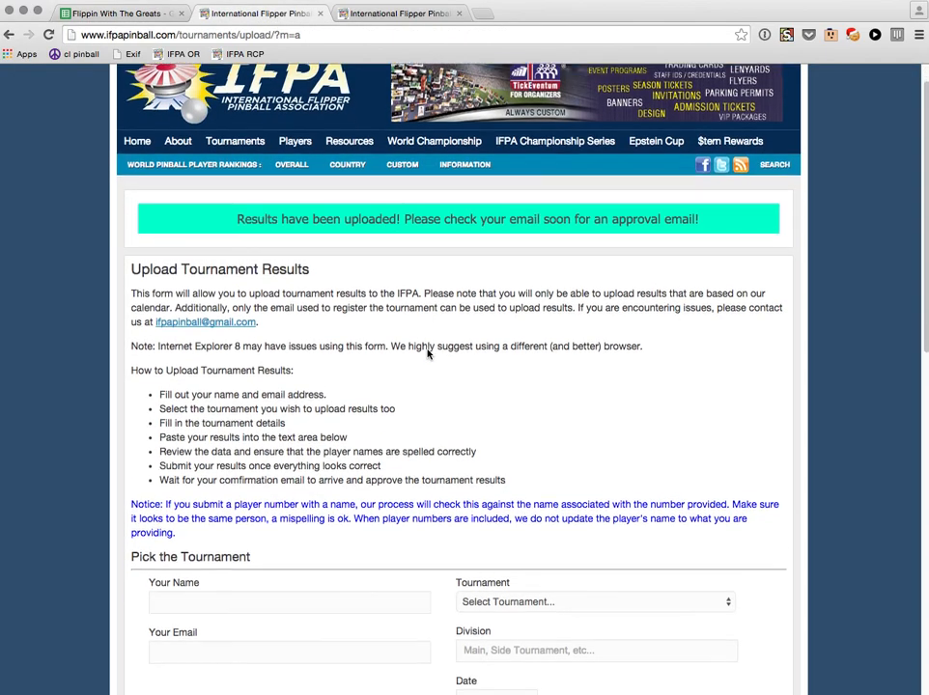
{"action": "scroll", "coordinate": [427, 351], "scroll_direction": "down", "scroll_amount": 10}
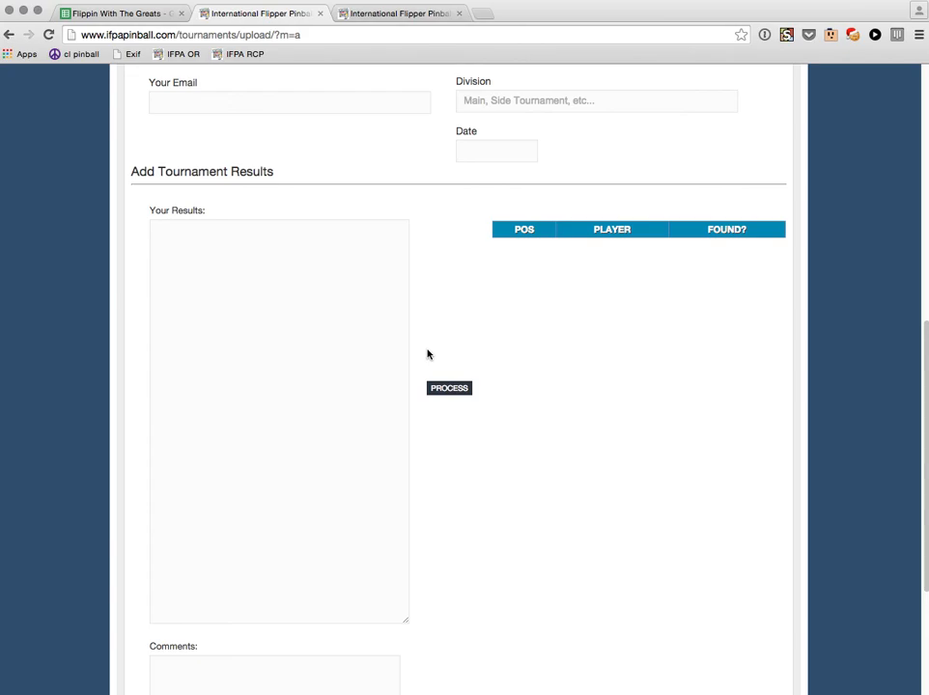
{"action": "scroll", "coordinate": [426, 355], "scroll_direction": "up", "scroll_amount": 13}
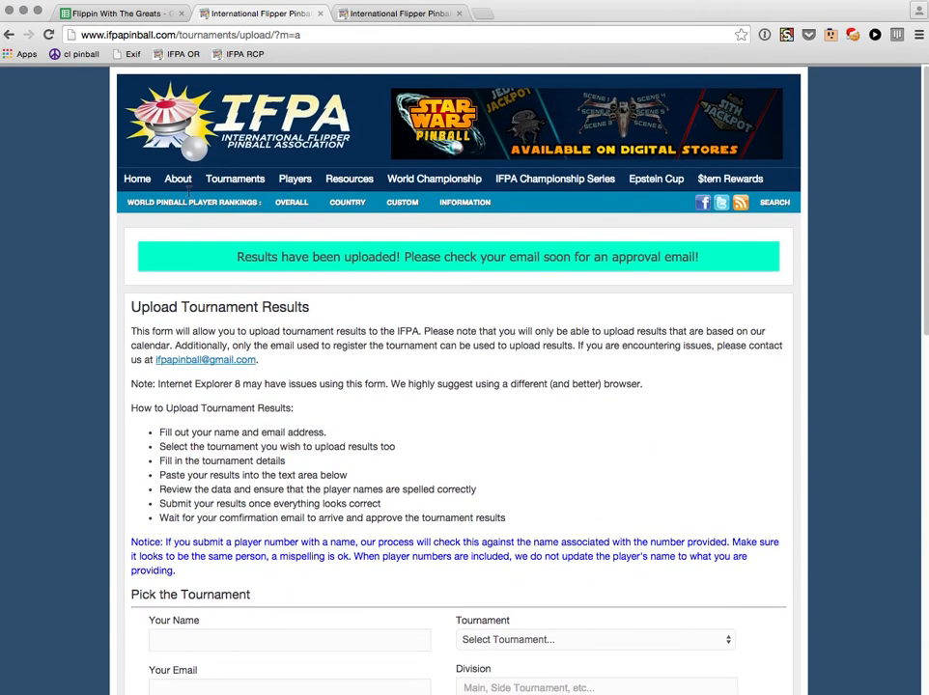
Load a blank Upload Tournament Results form via Tournaments > Submit Results.
{"action": "mouse_move", "coordinate": [230, 188]}
{"action": "left_click", "coordinate": [246, 288]}
{"action": "scroll", "coordinate": [545, 373], "scroll_direction": "down", "scroll_amount": 1}
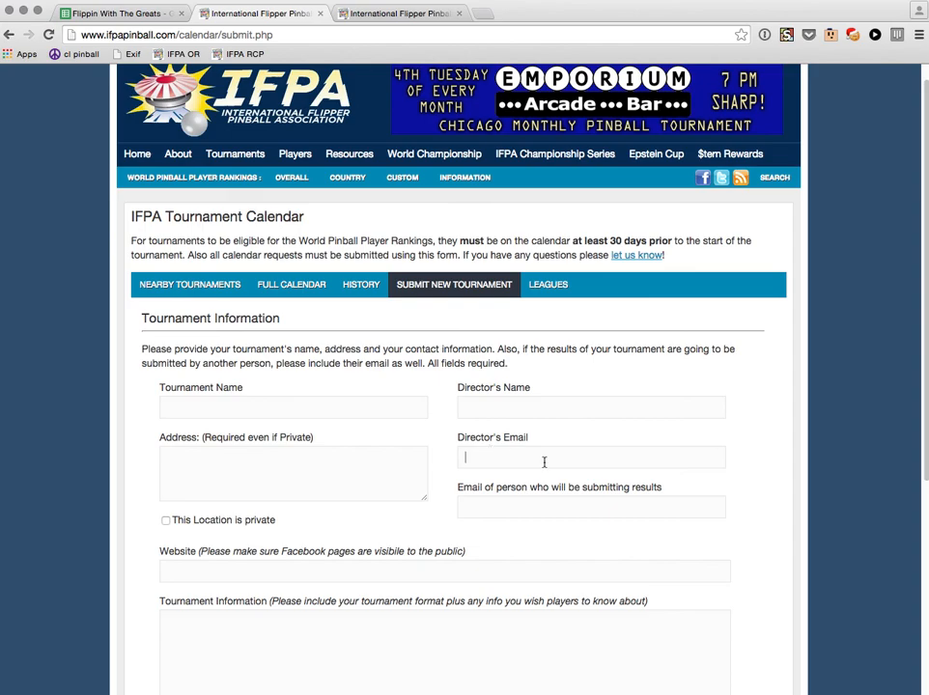
{"action": "mouse_move", "coordinate": [243, 157]}
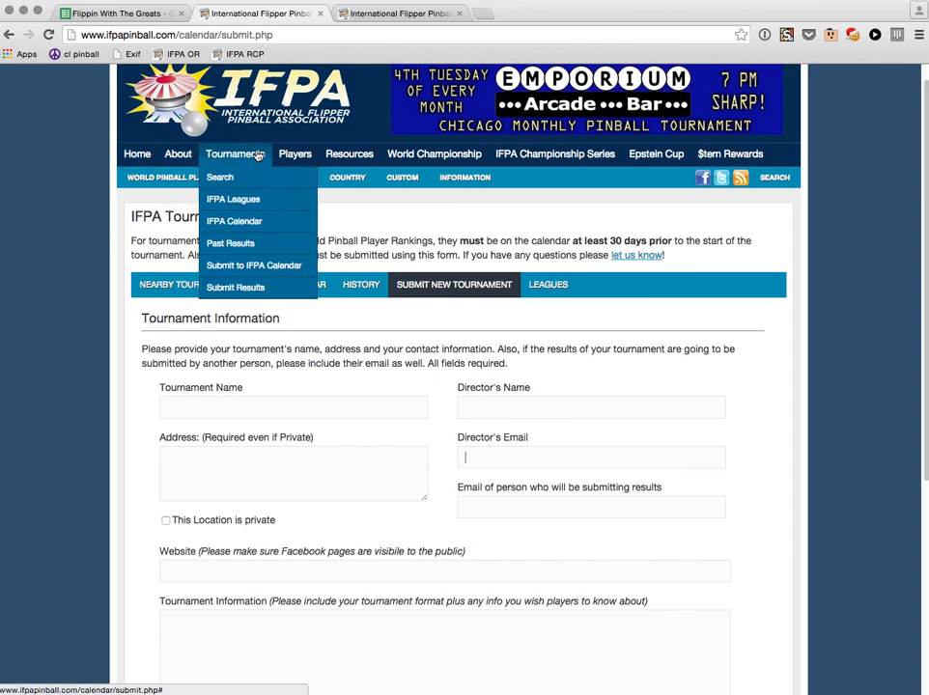
{"action": "left_click", "coordinate": [237, 292]}
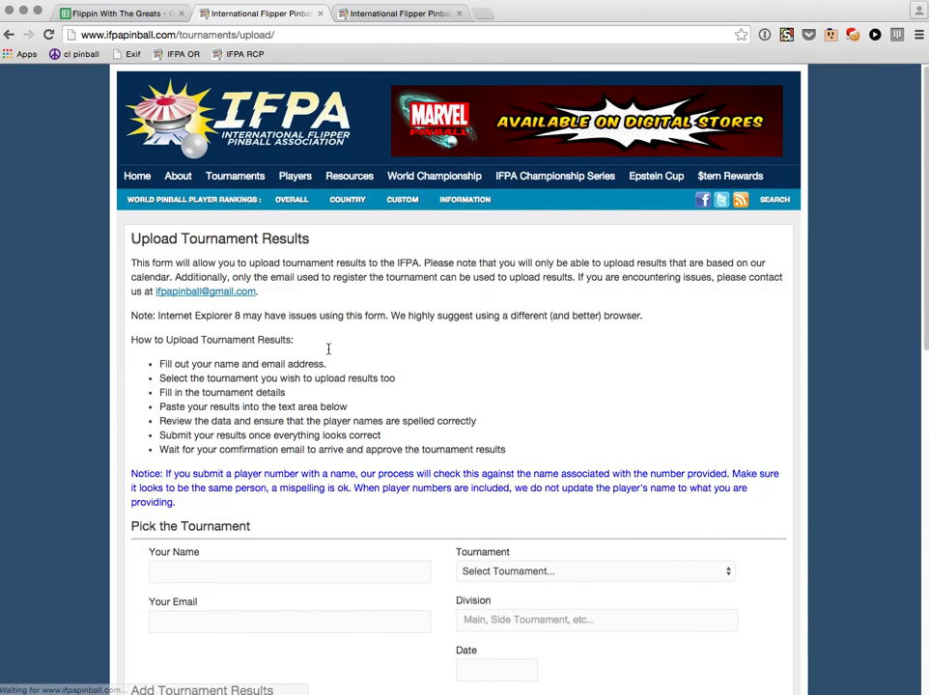